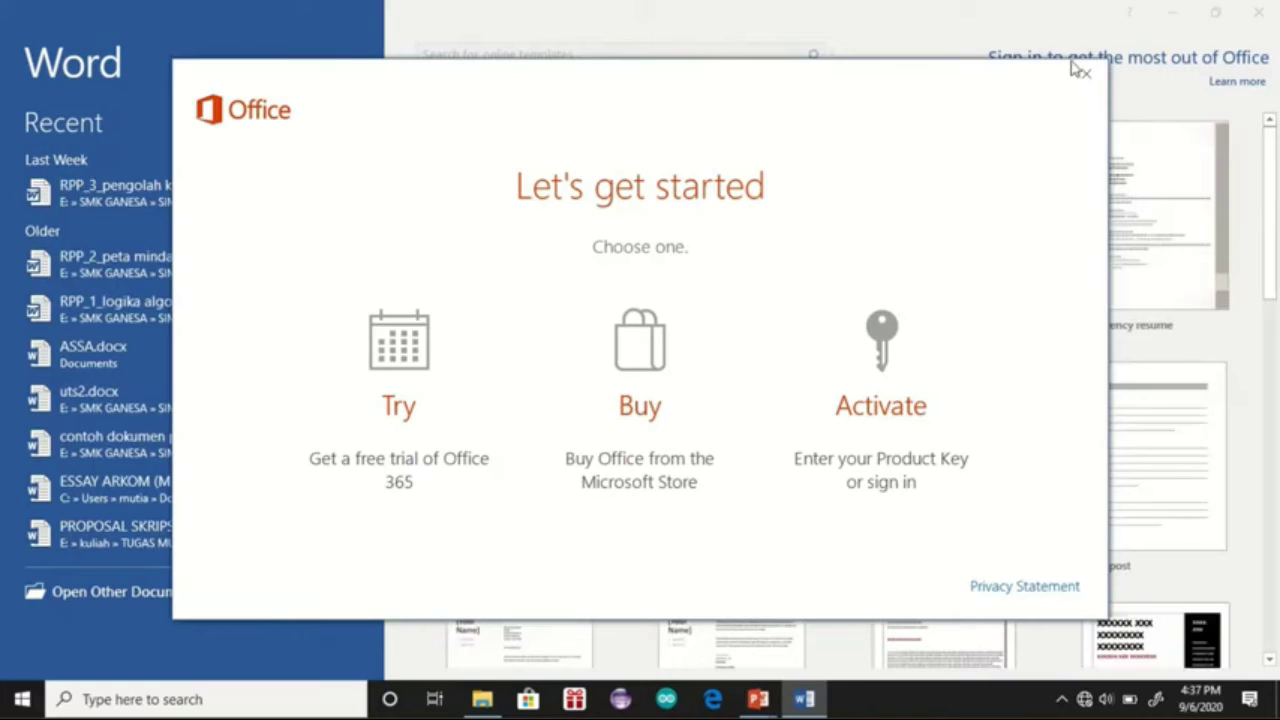
Dismiss the Office getting-started prompt and create a blank document
click(1086, 74)
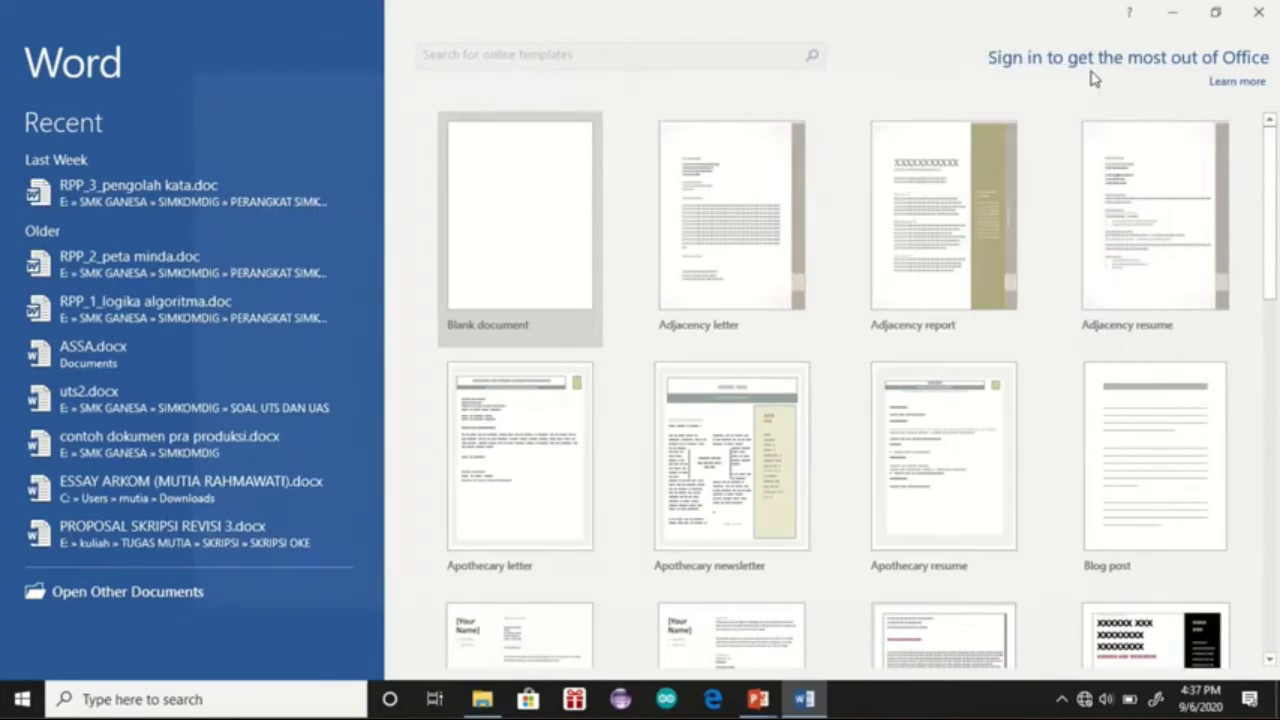
click(515, 238)
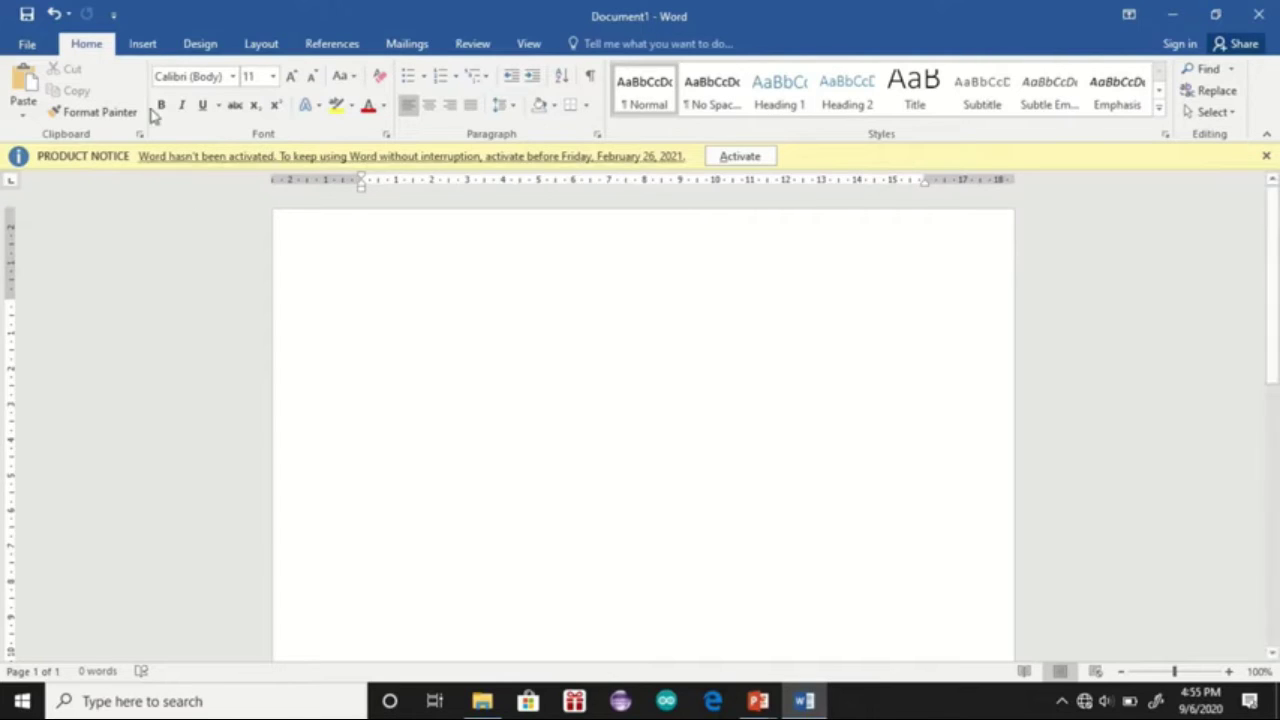
Set the page orientation to portrait and confirm A4, 21 × 29.7 cm, as the paper size for the whole document
click(261, 44)
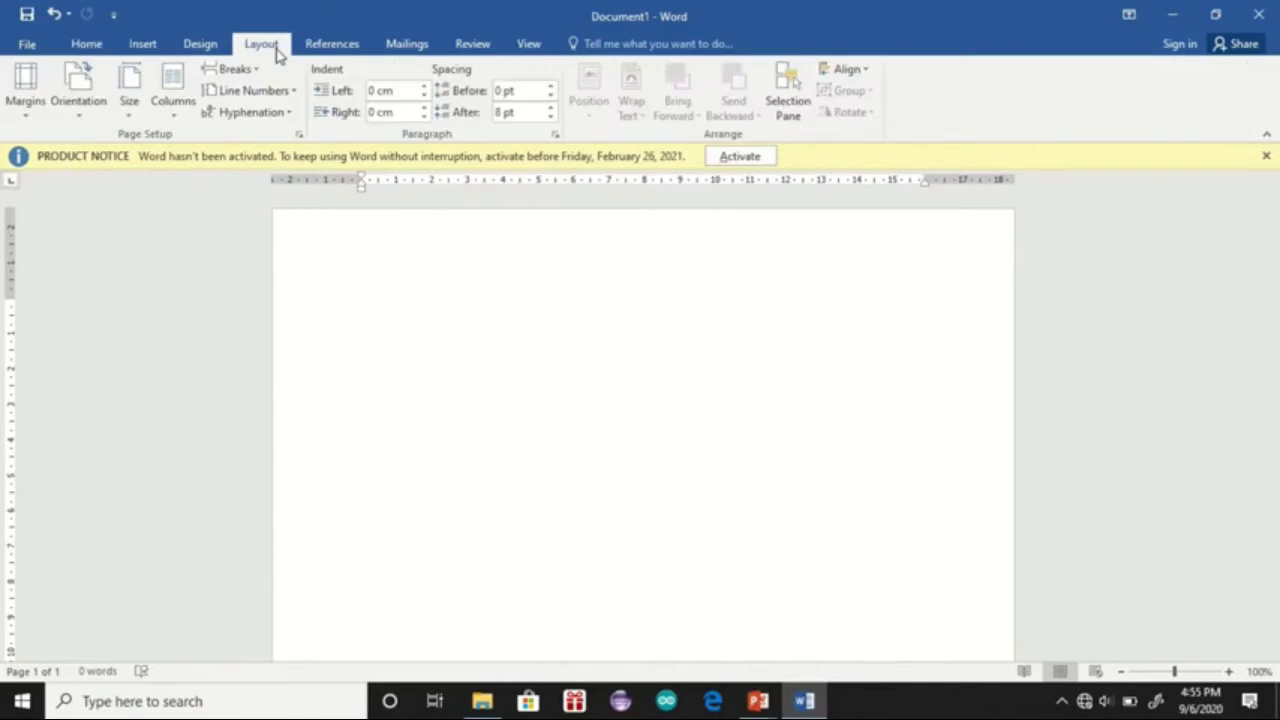
click(95, 119)
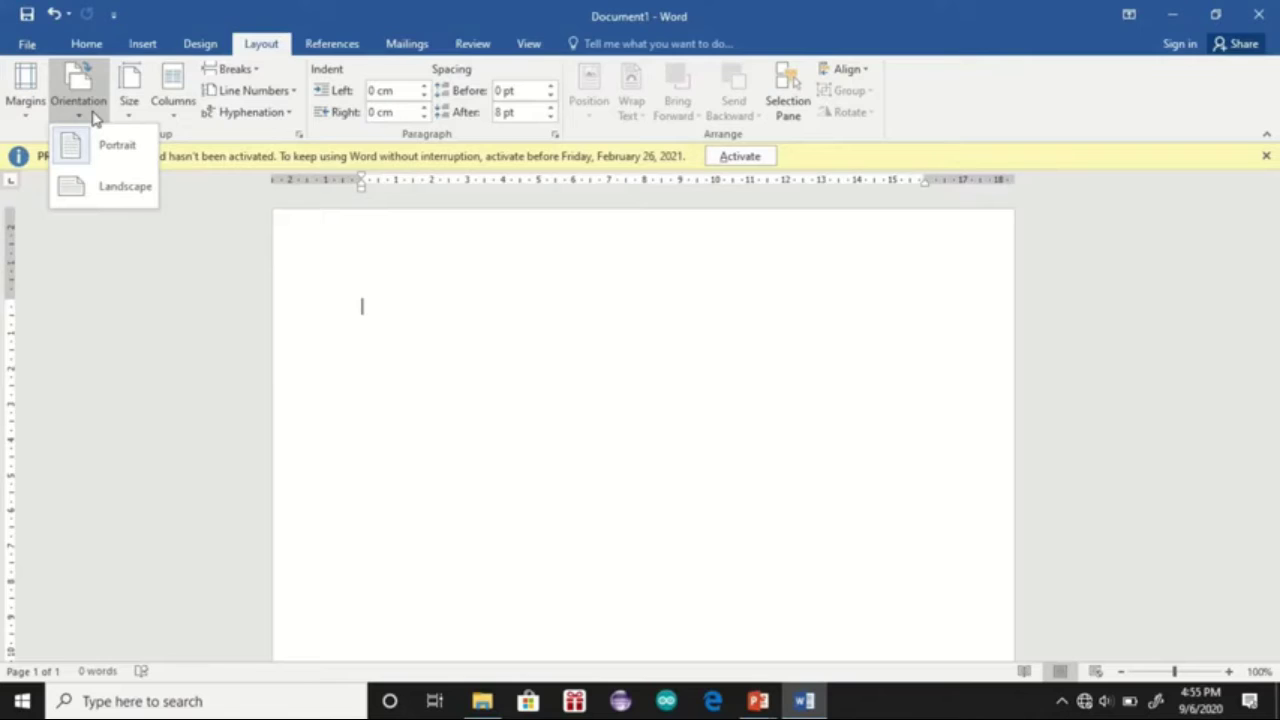
click(95, 152)
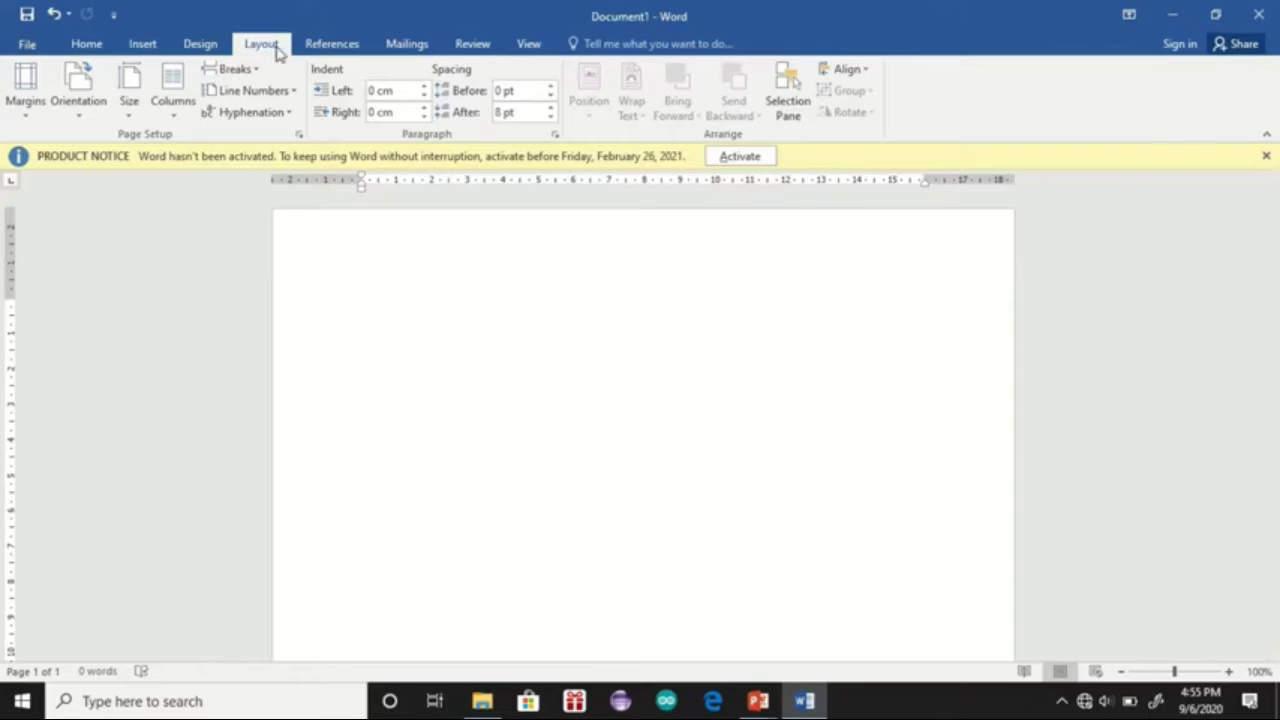
click(129, 100)
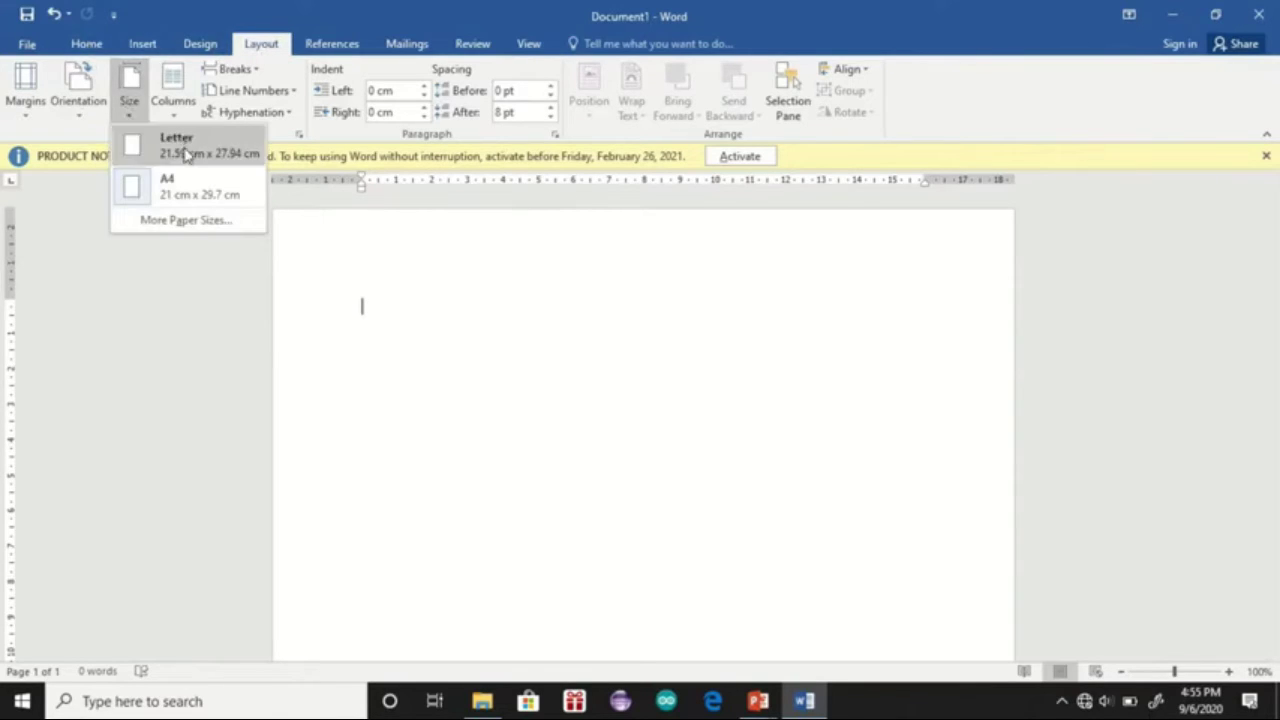
click(206, 220)
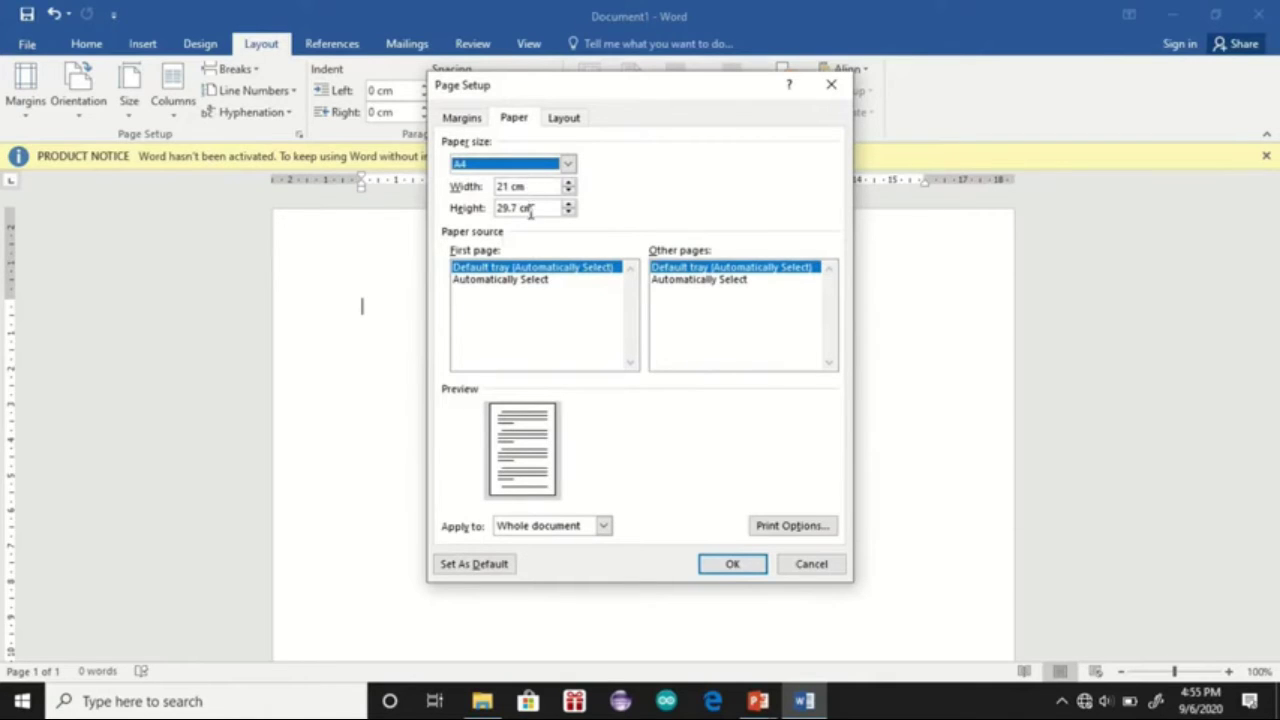
click(732, 566)
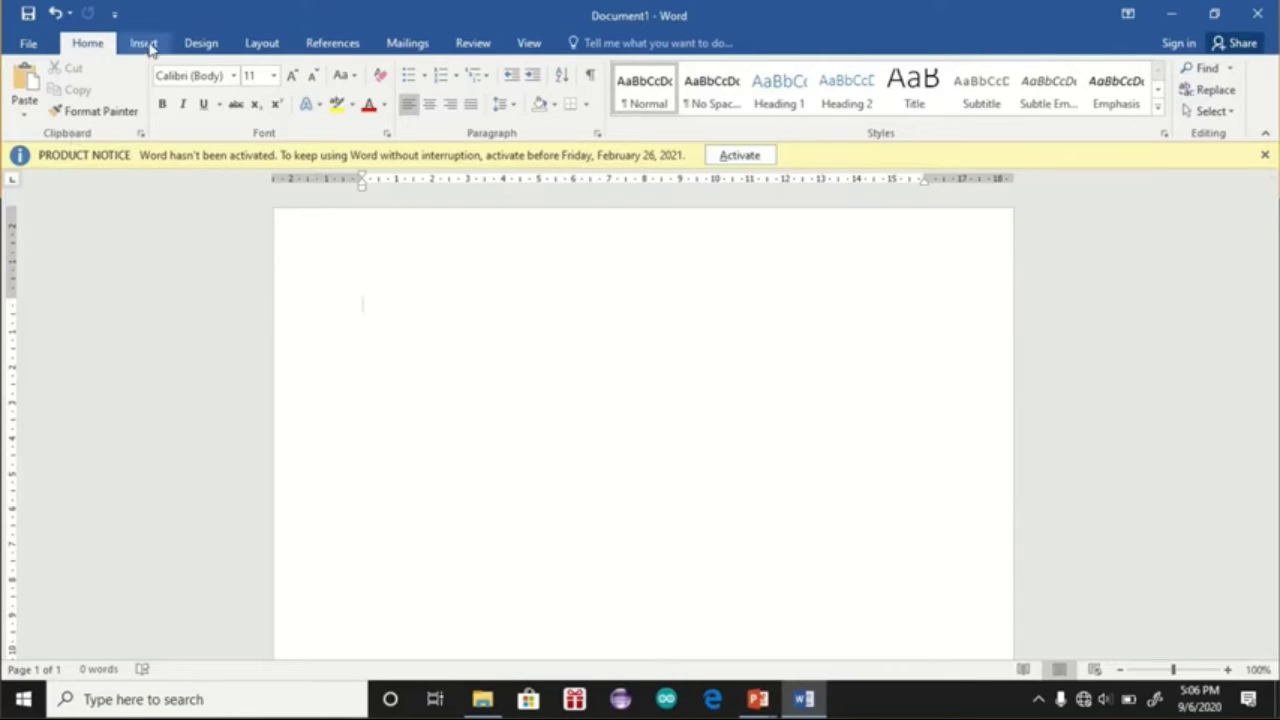
Review the preset page margins and confirm custom margins of 2.54 cm on all four sides for the whole document
click(262, 43)
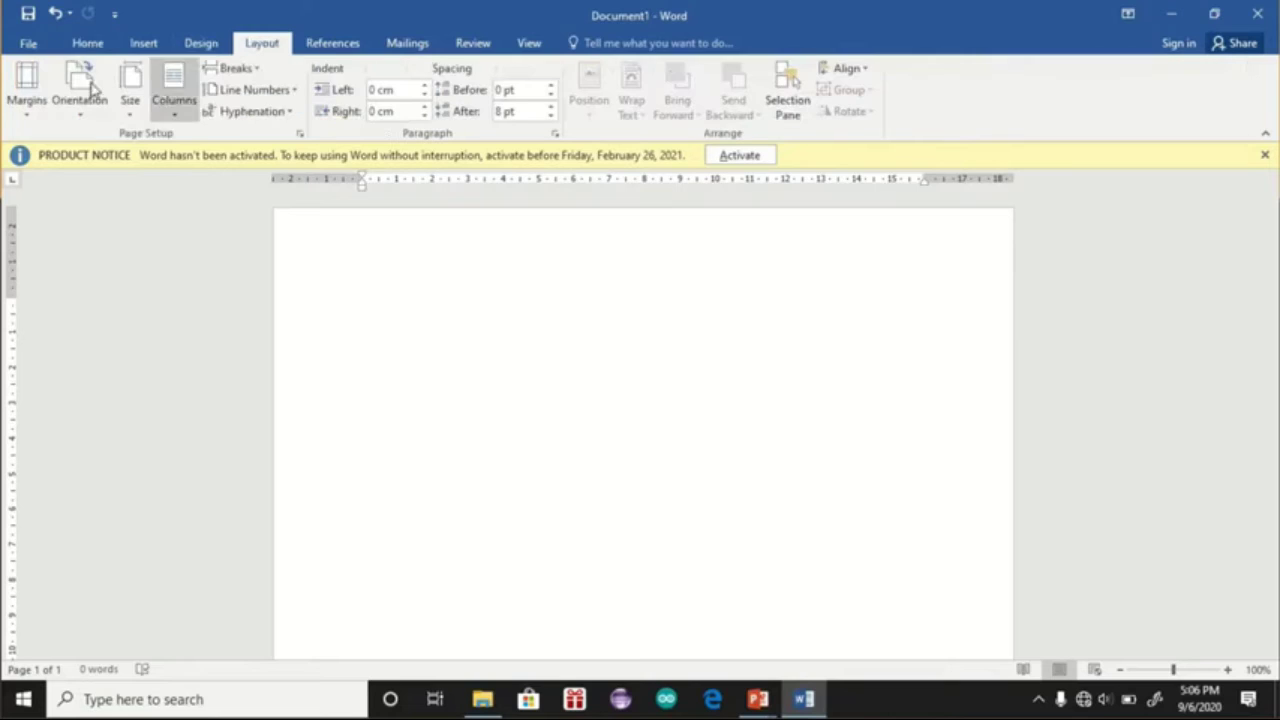
click(25, 108)
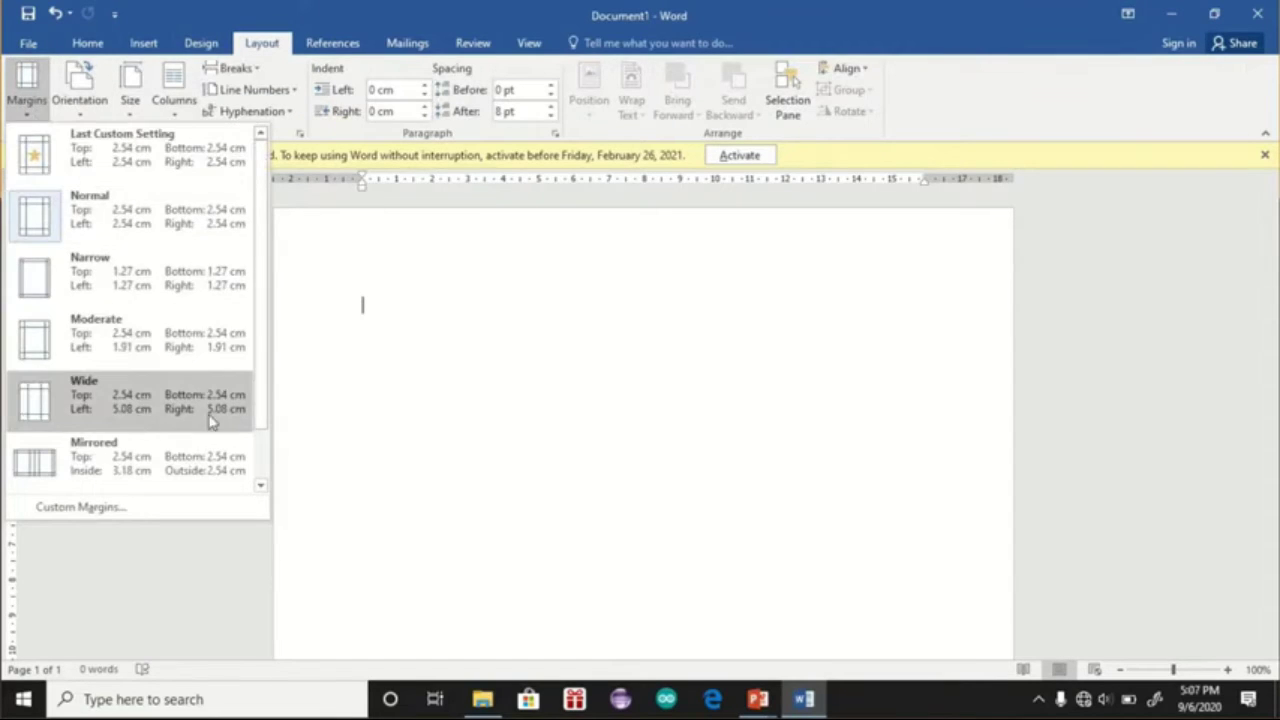
click(264, 462)
scroll(264, 462, up, 1)
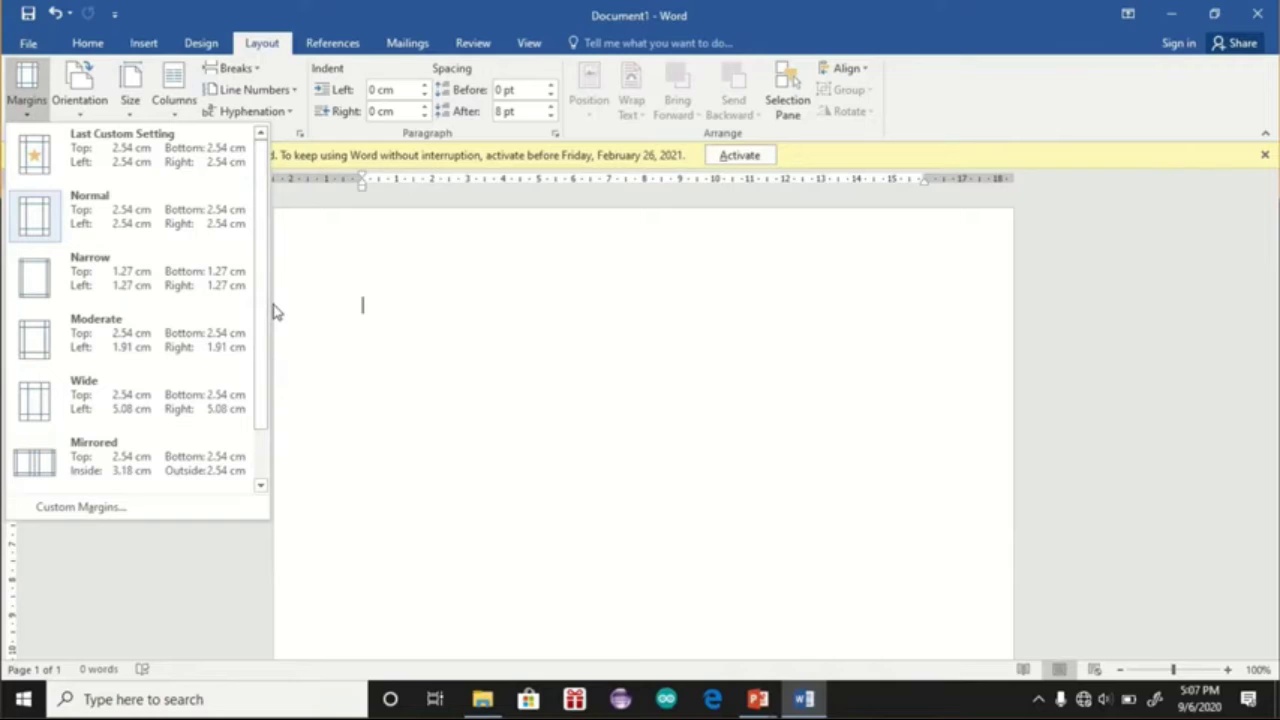
click(140, 510)
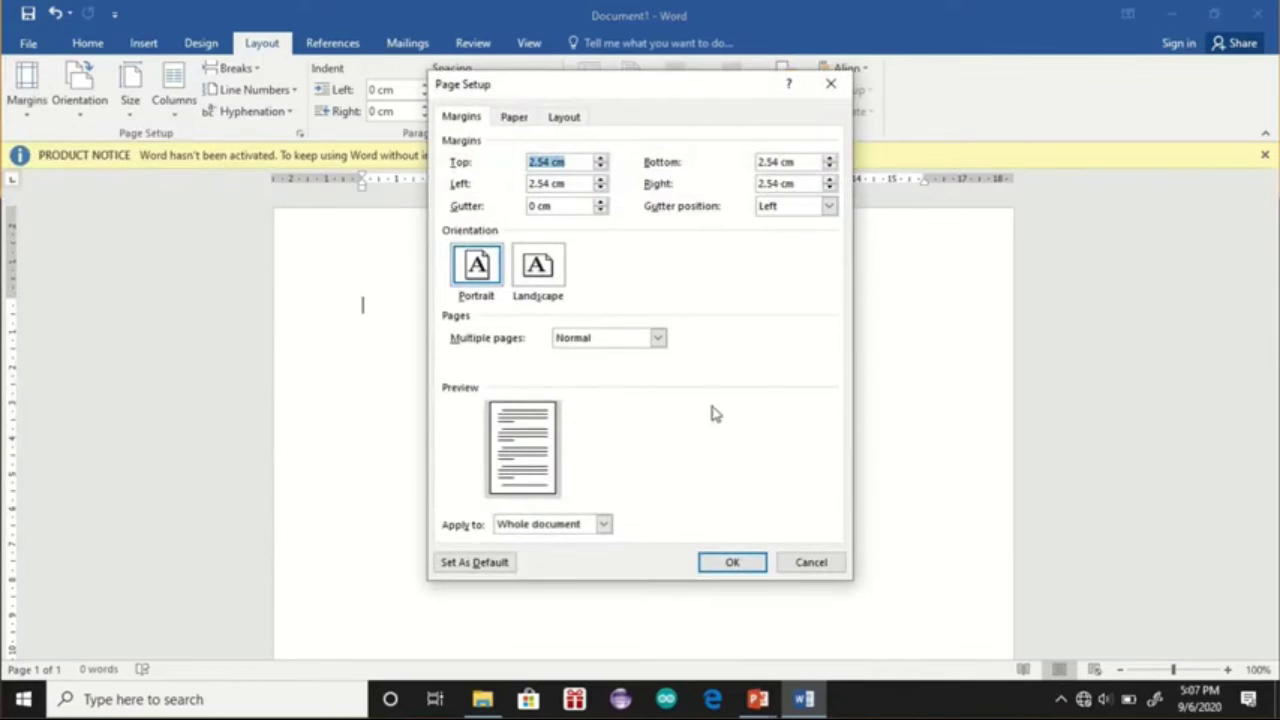
click(727, 564)
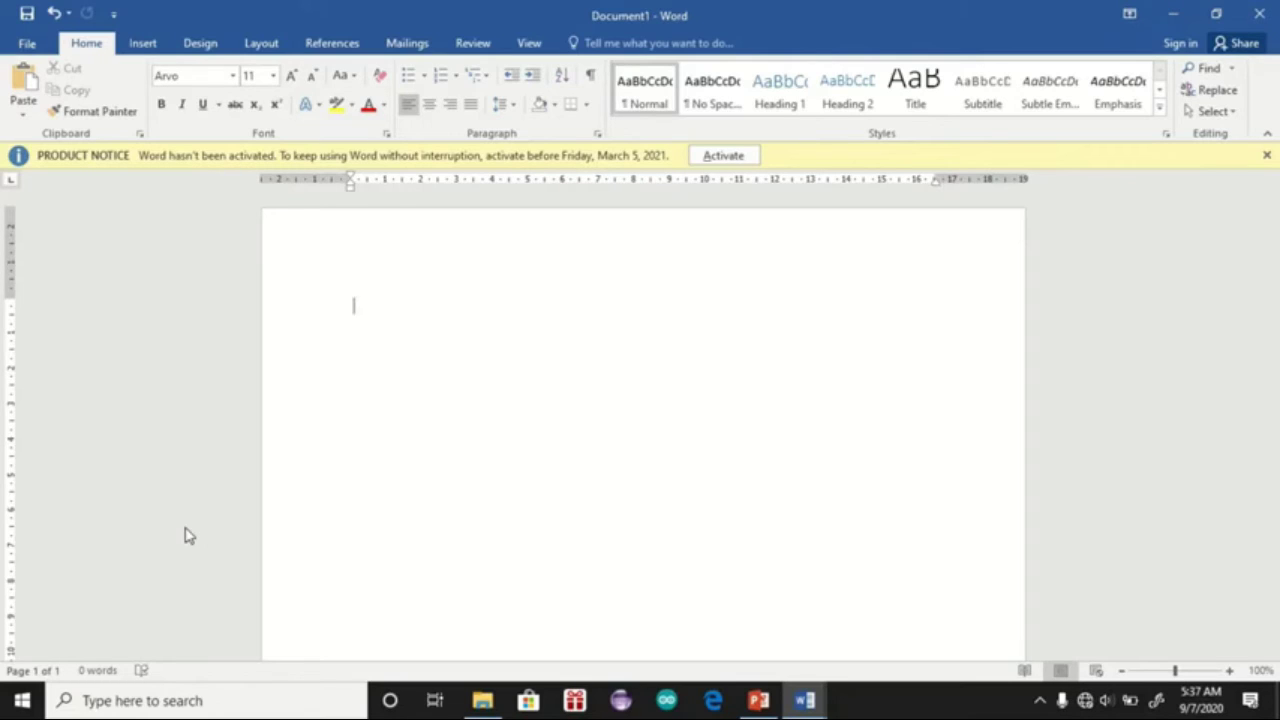
Enter the text "Simulasi Digital" on the page and change its font to Broadway
text(Simulasi Dig)
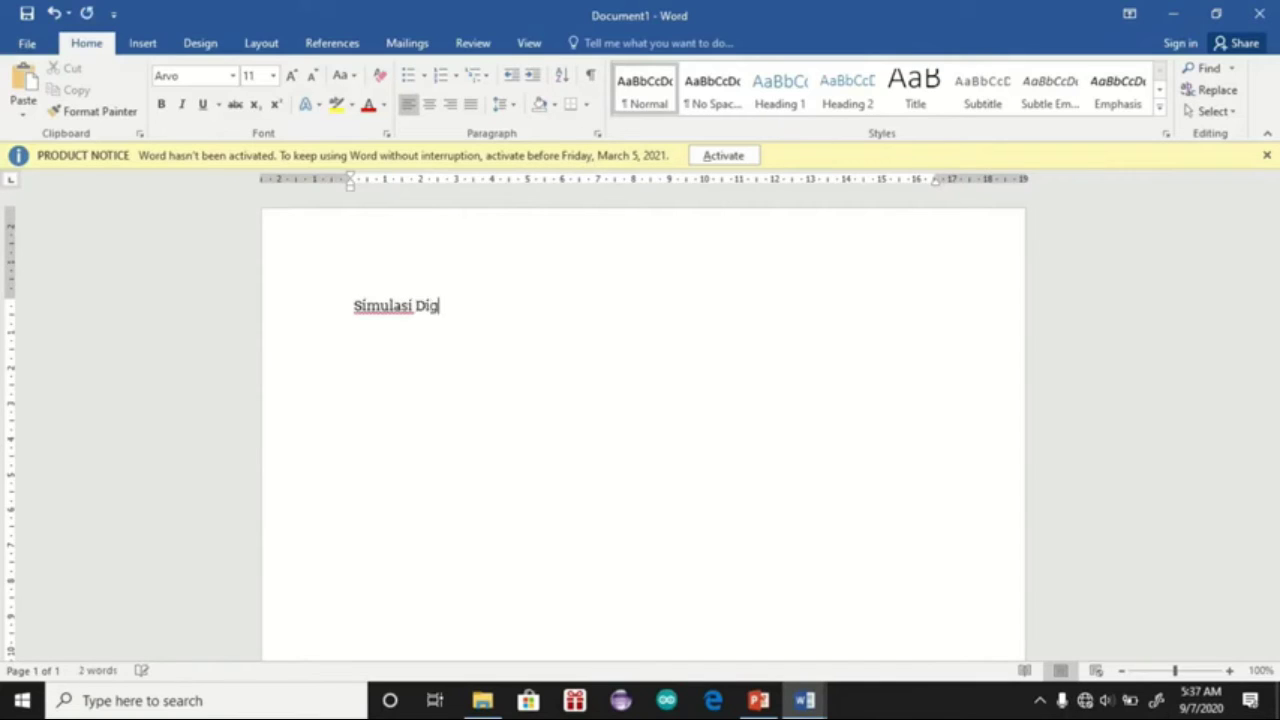
text(ital)
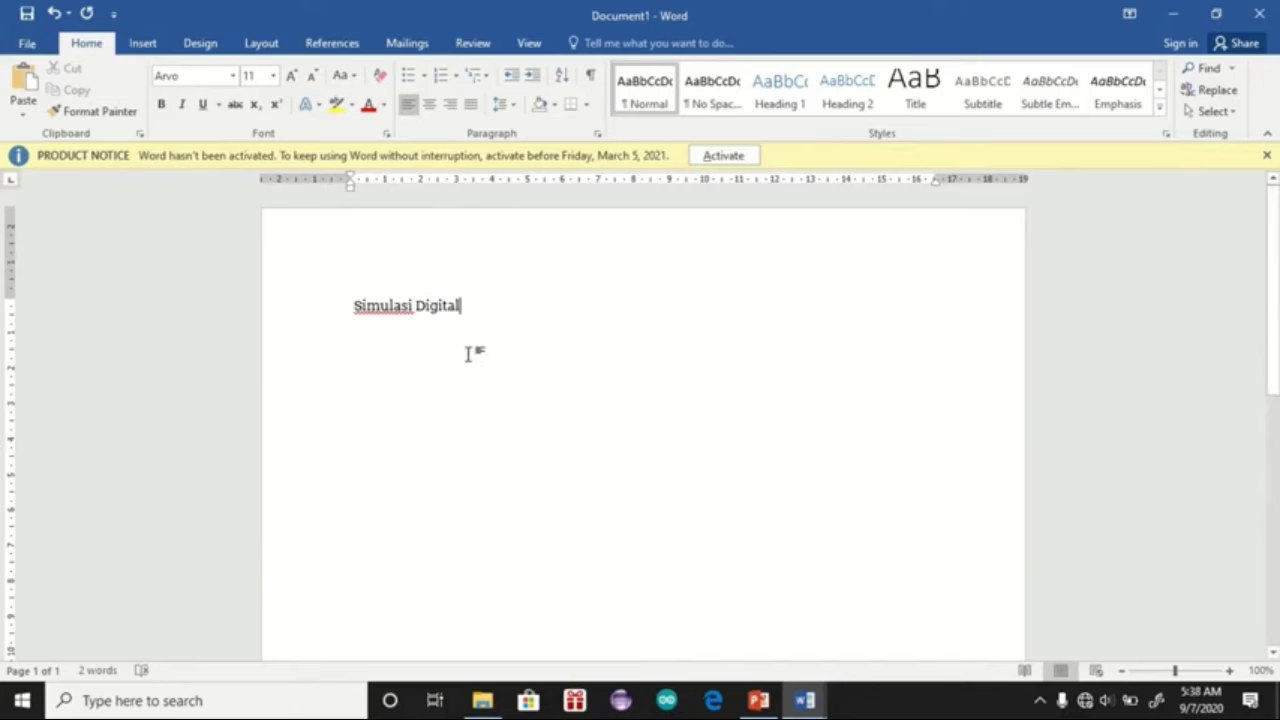
drag(475, 317, 349, 323)
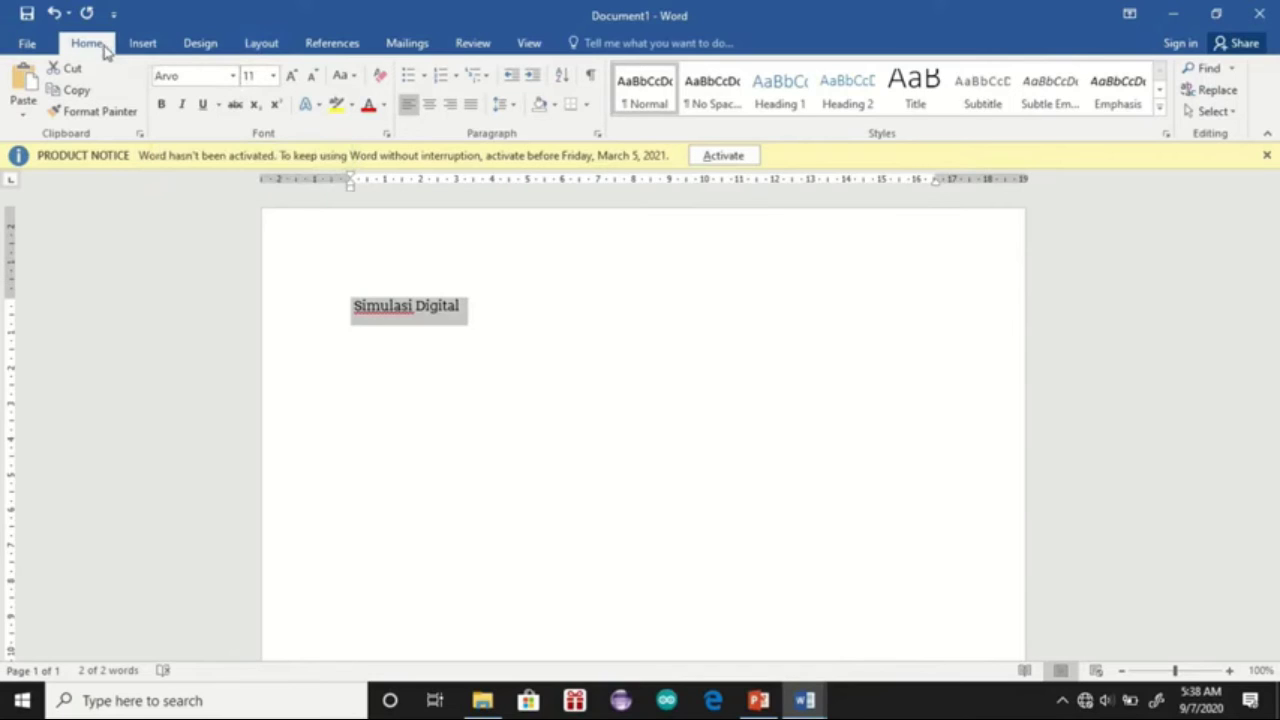
click(232, 78)
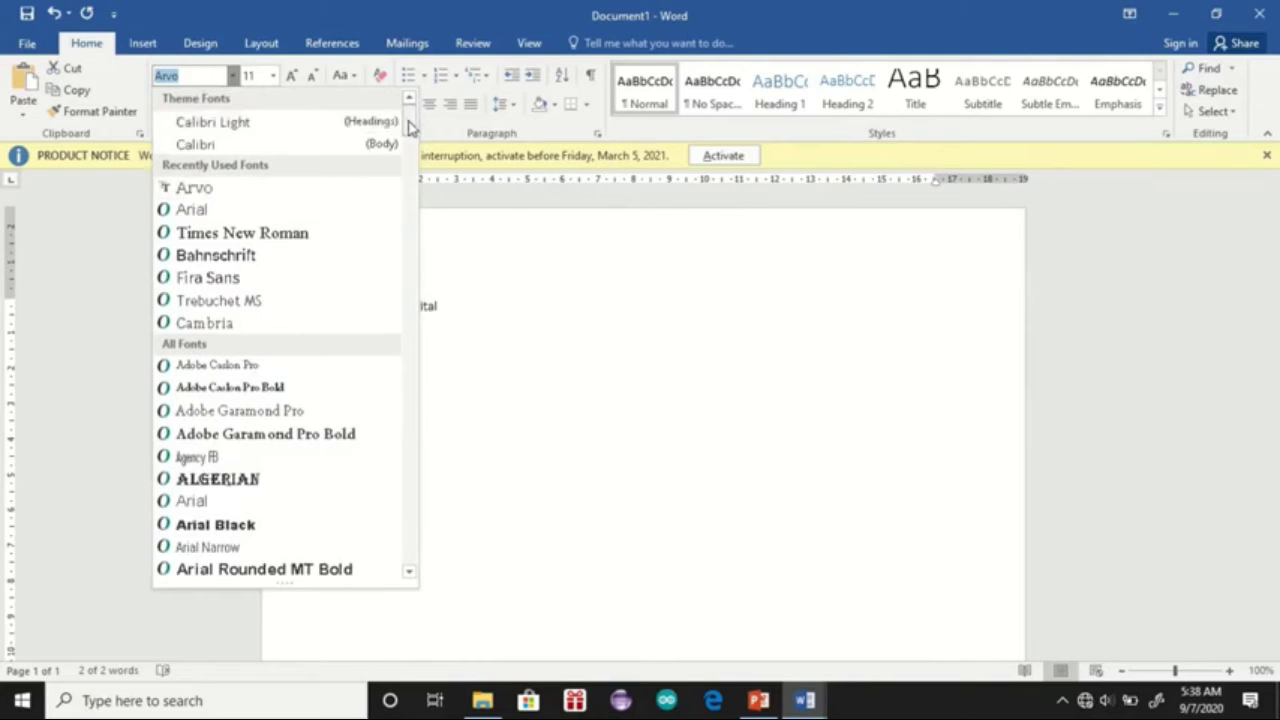
drag(408, 127, 414, 200)
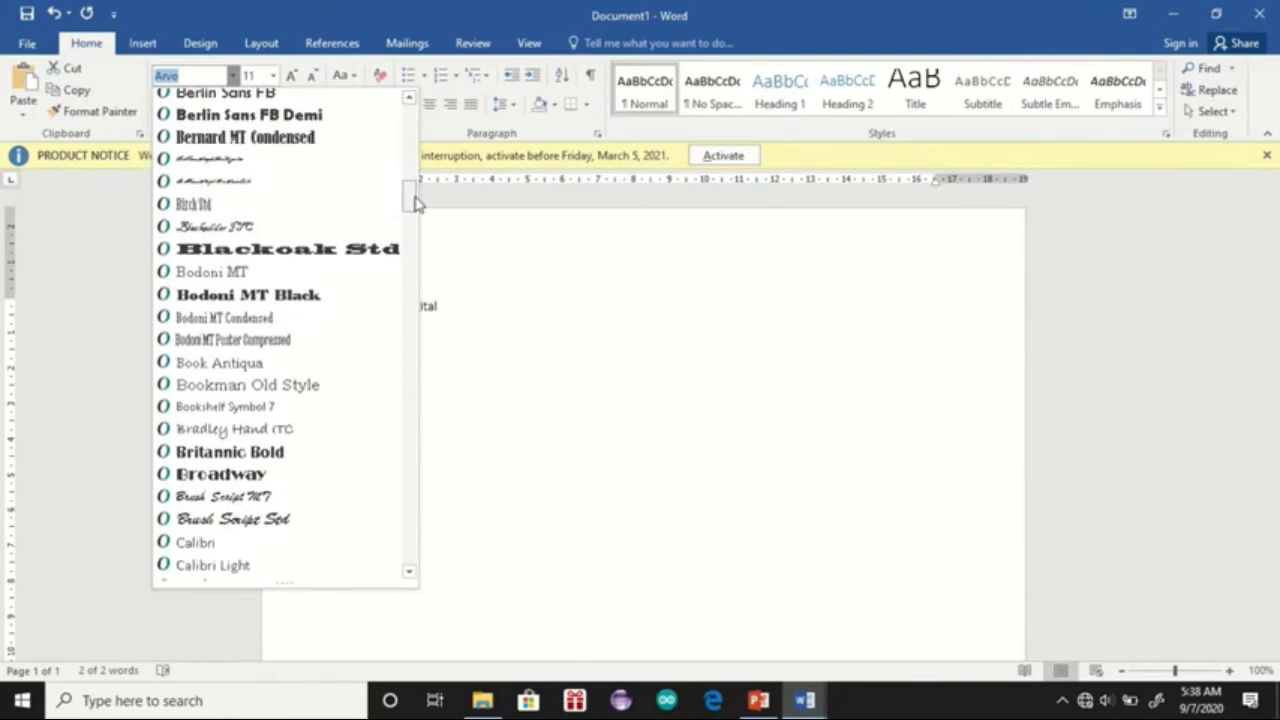
click(303, 476)
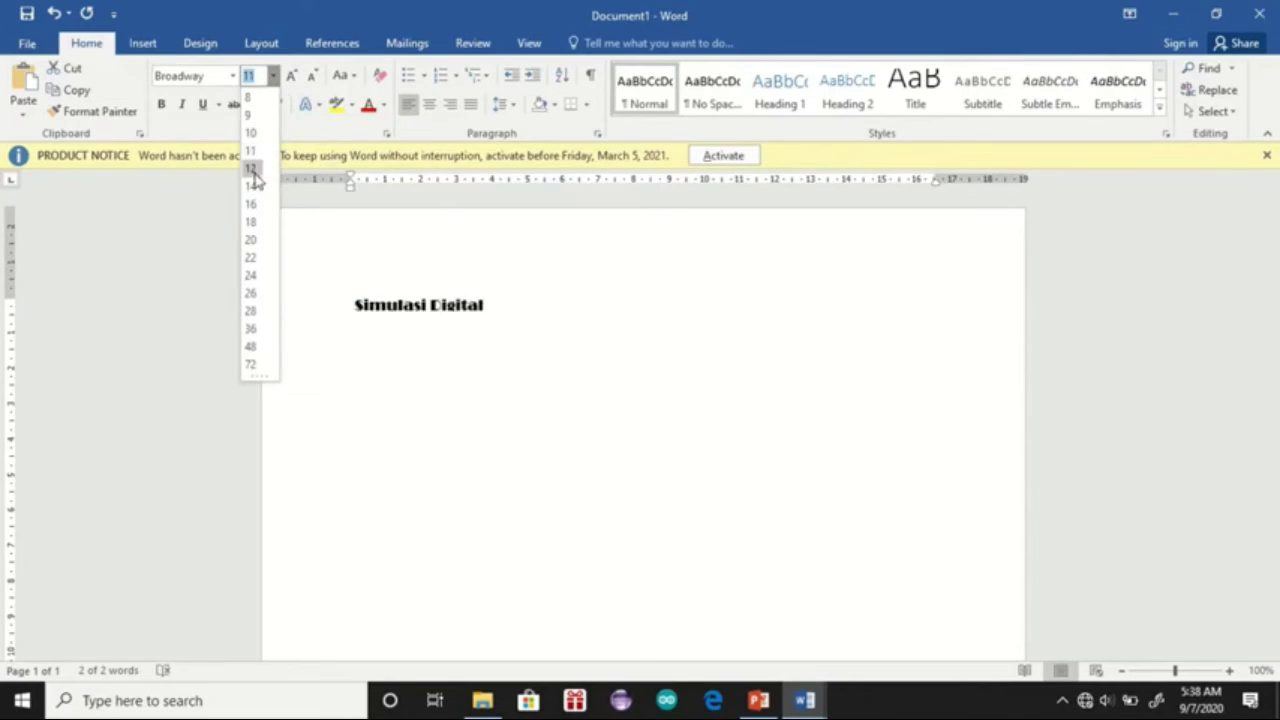
Set the font size of "Simulasi Digital" to 26 and grow it in increments to 48
click(255, 296)
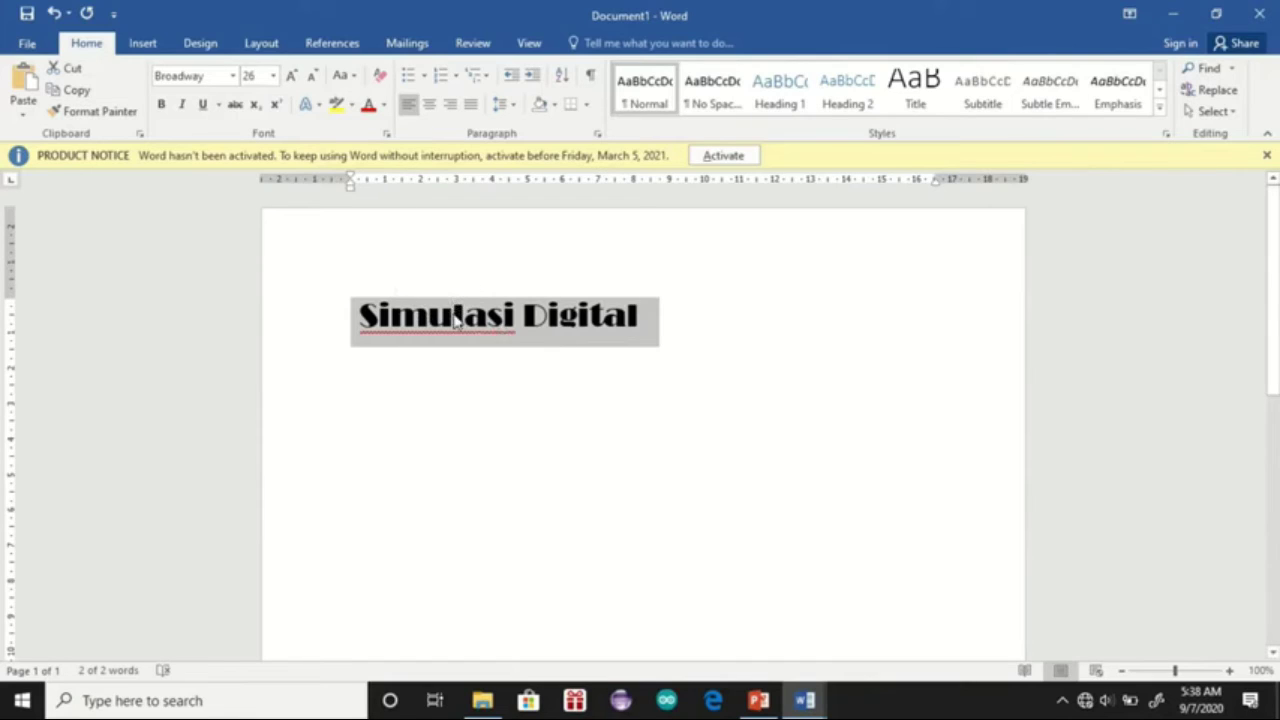
click(291, 77)
click(292, 79)
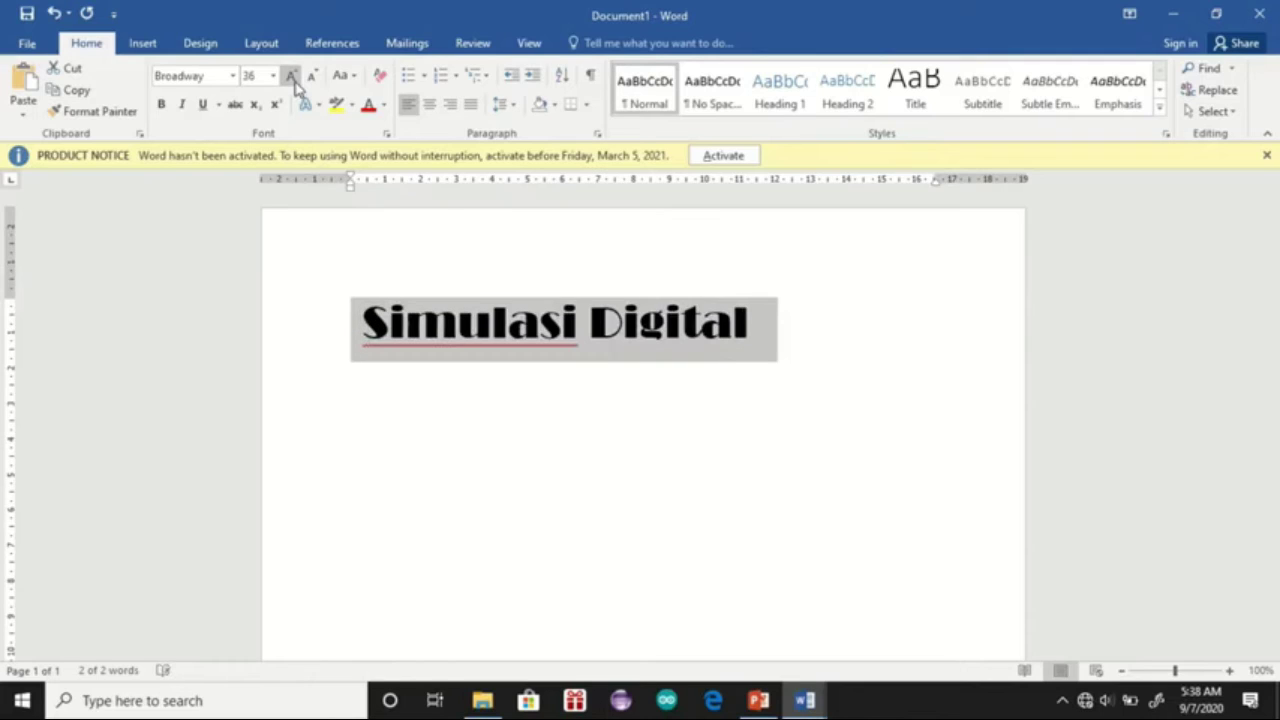
click(292, 79)
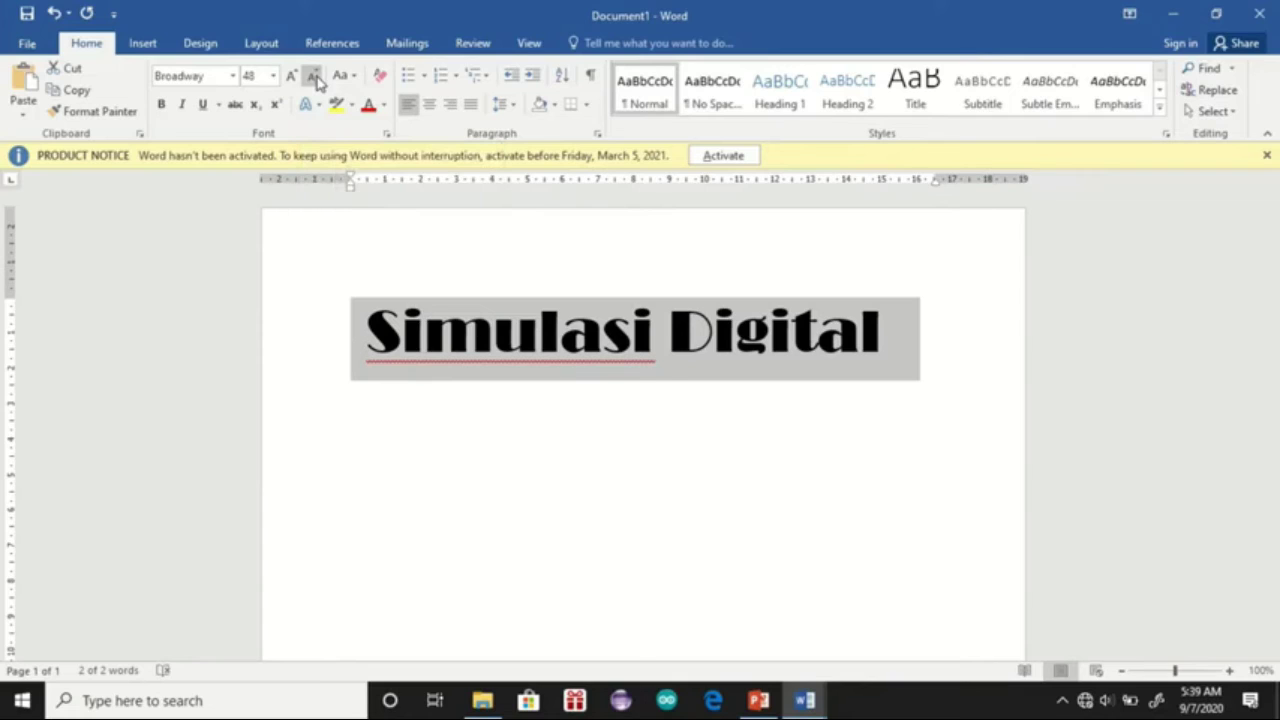
Shrink the font of "Simulasi Digital" in increments to size 28 and deselect the text
click(314, 78)
click(314, 78)
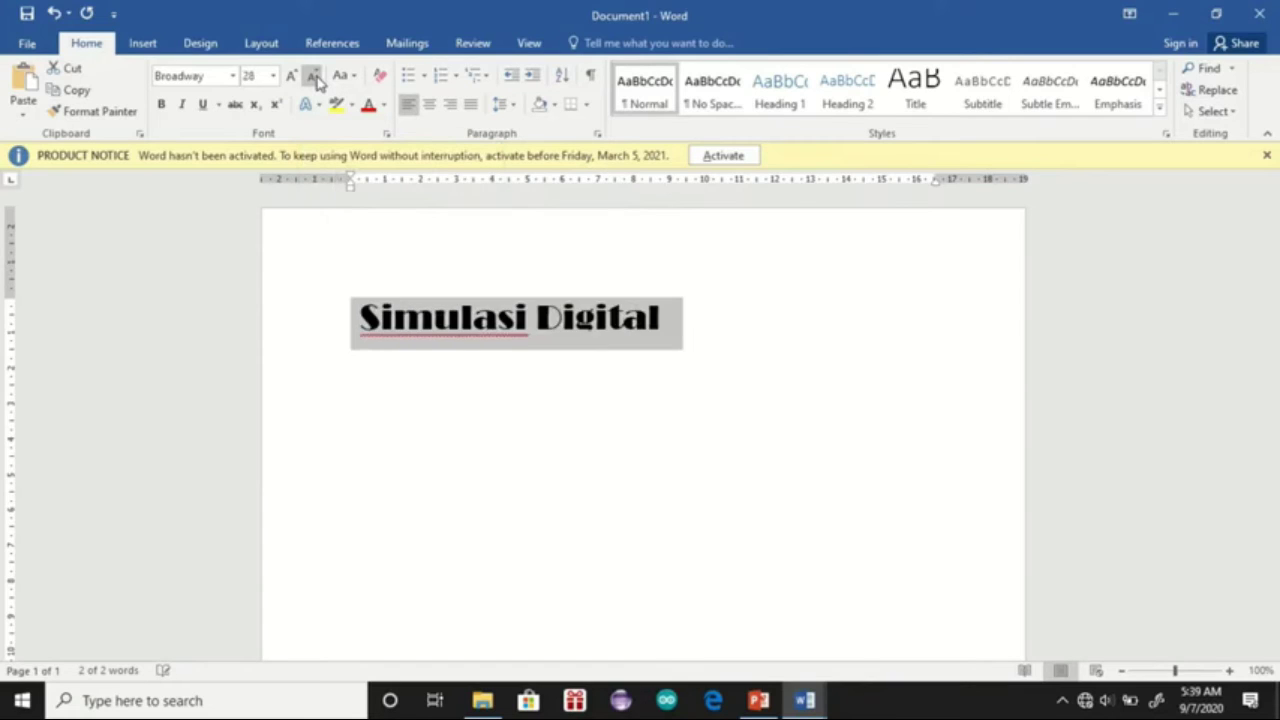
click(562, 529)
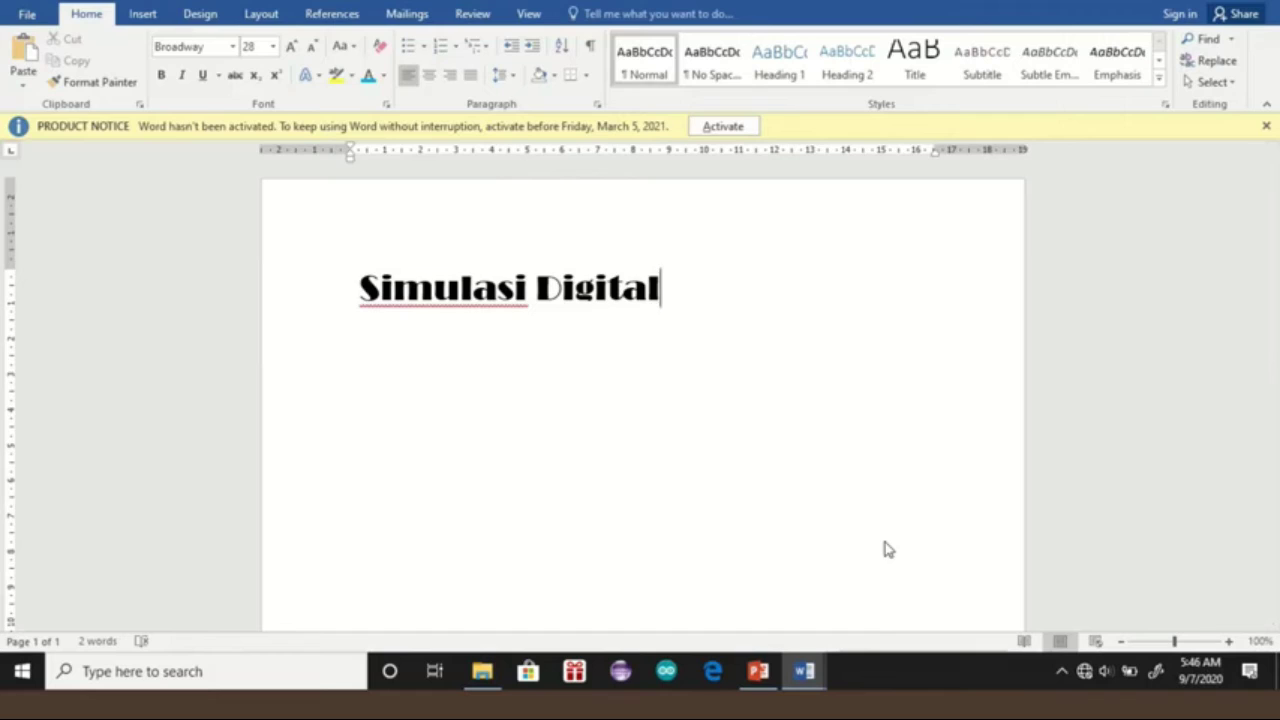
Change the font colour of the whole "Simulasi Digital" text to the standard purple
key(ctrl+a)
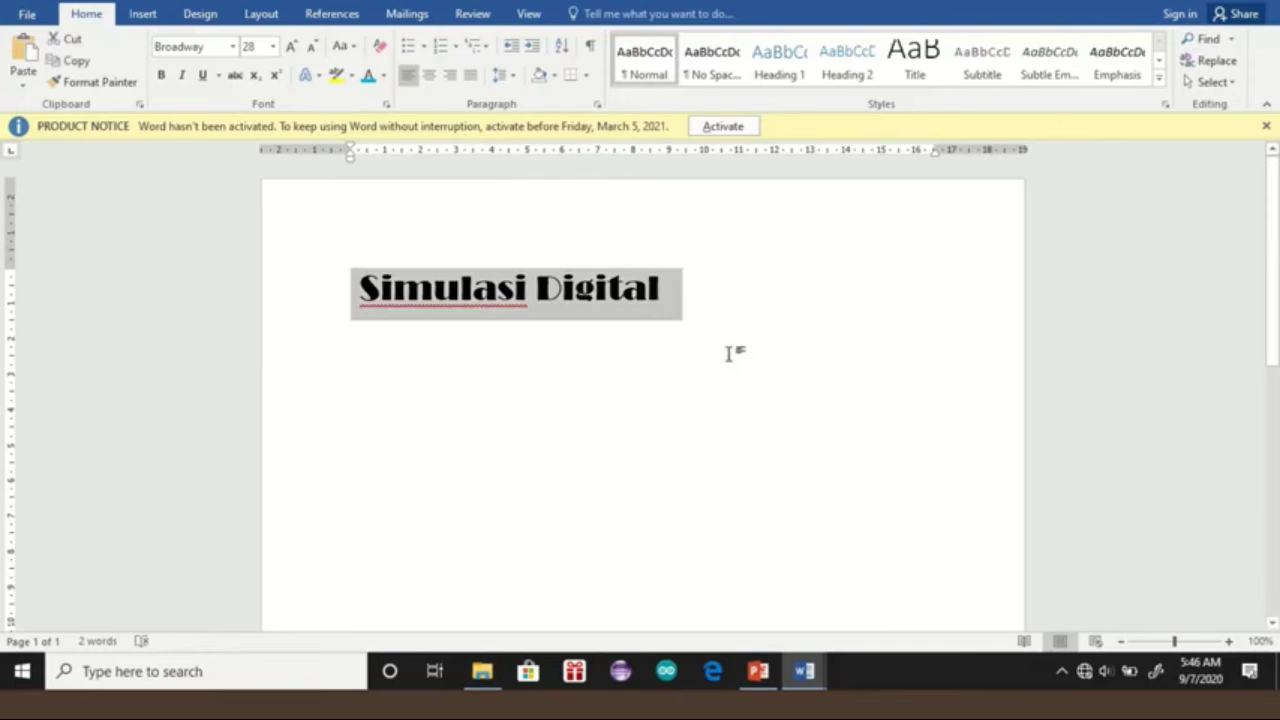
click(384, 80)
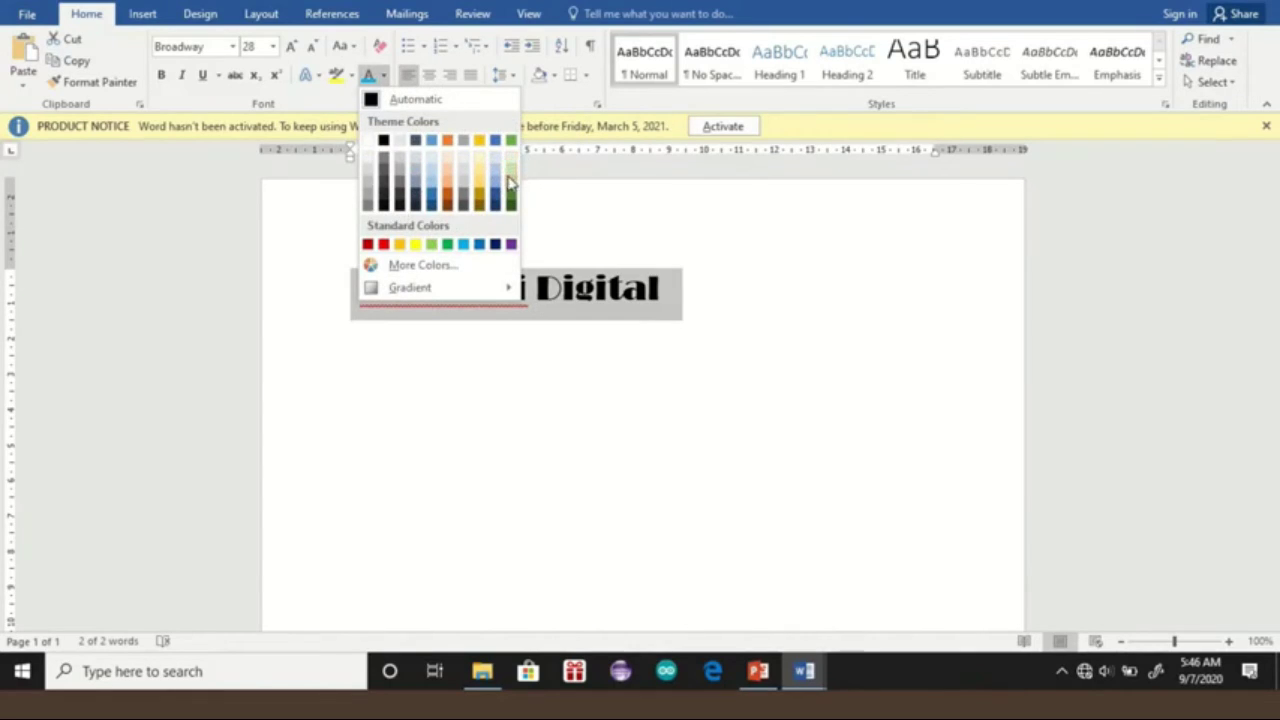
click(512, 247)
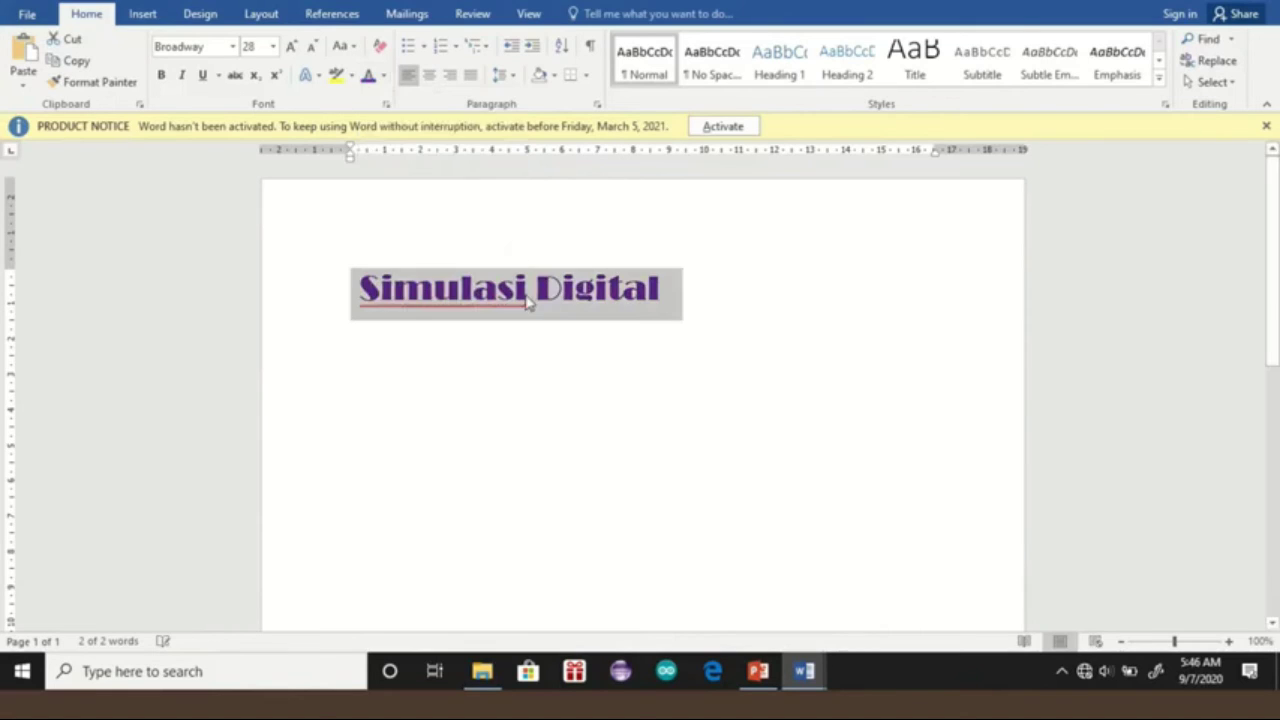
click(557, 409)
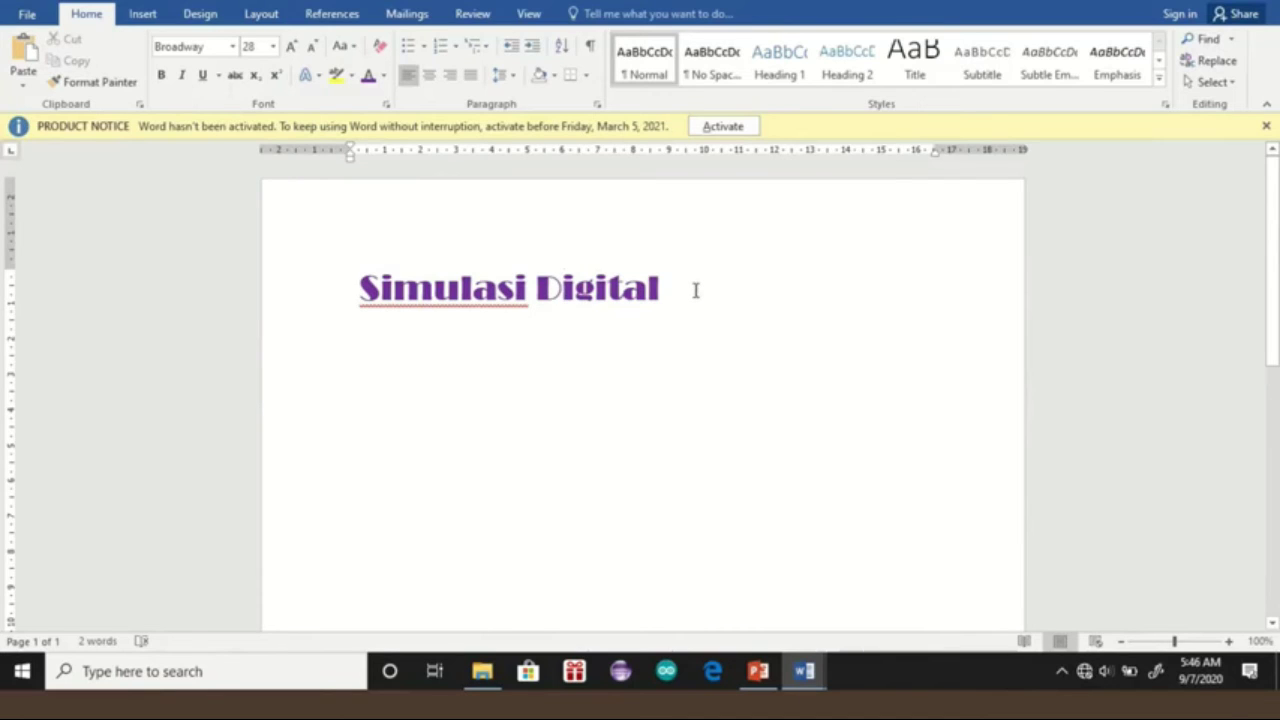
Format the "Simulasi Digital" text as bold, italic and underlined
drag(695, 290, 234, 286)
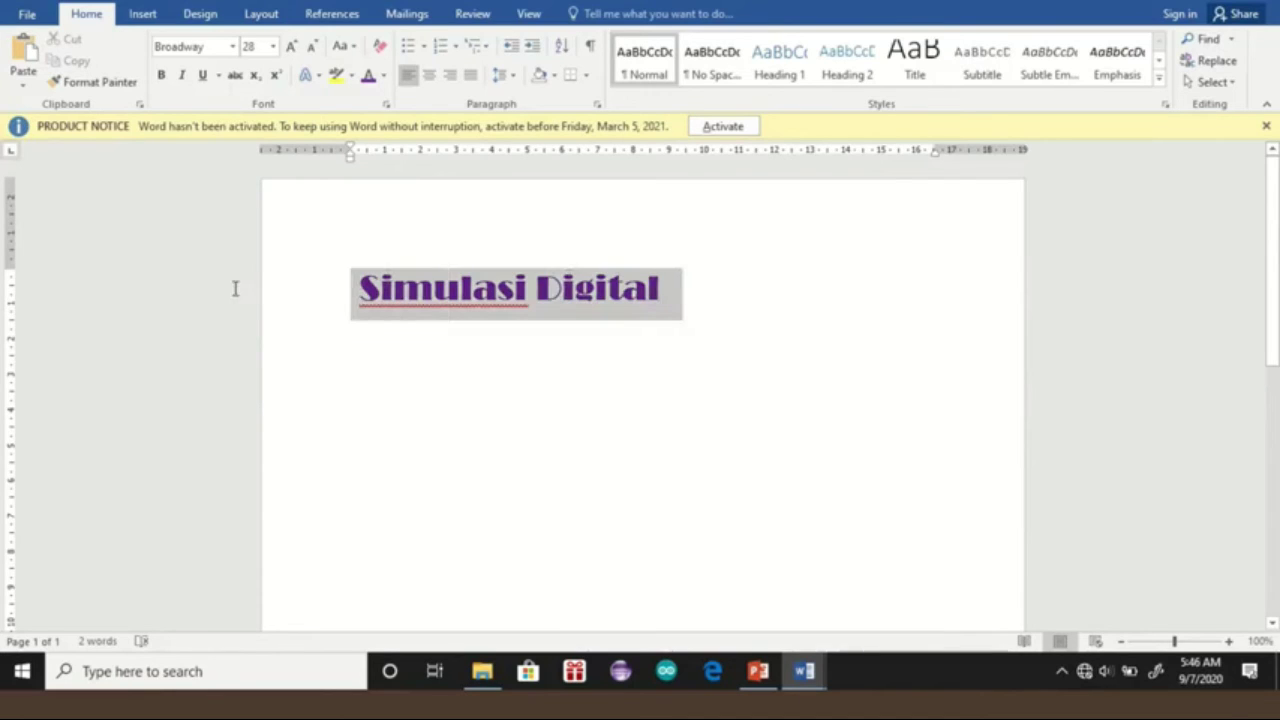
click(162, 77)
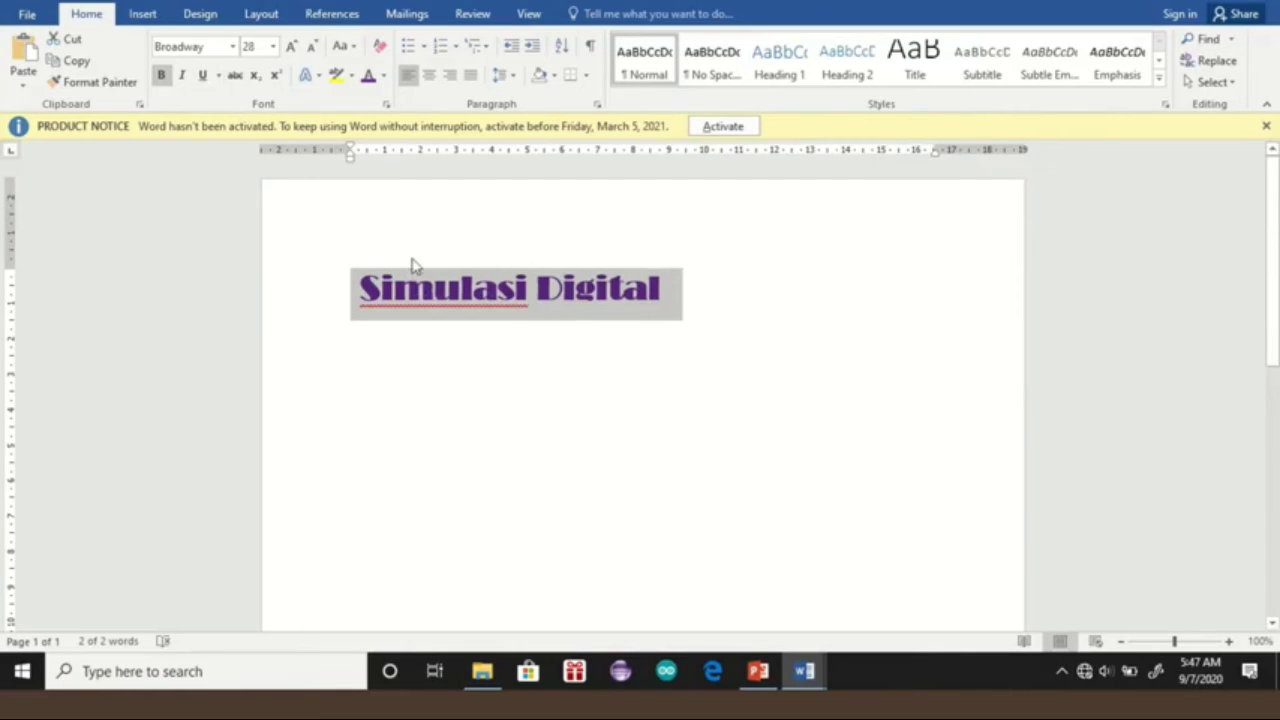
click(182, 78)
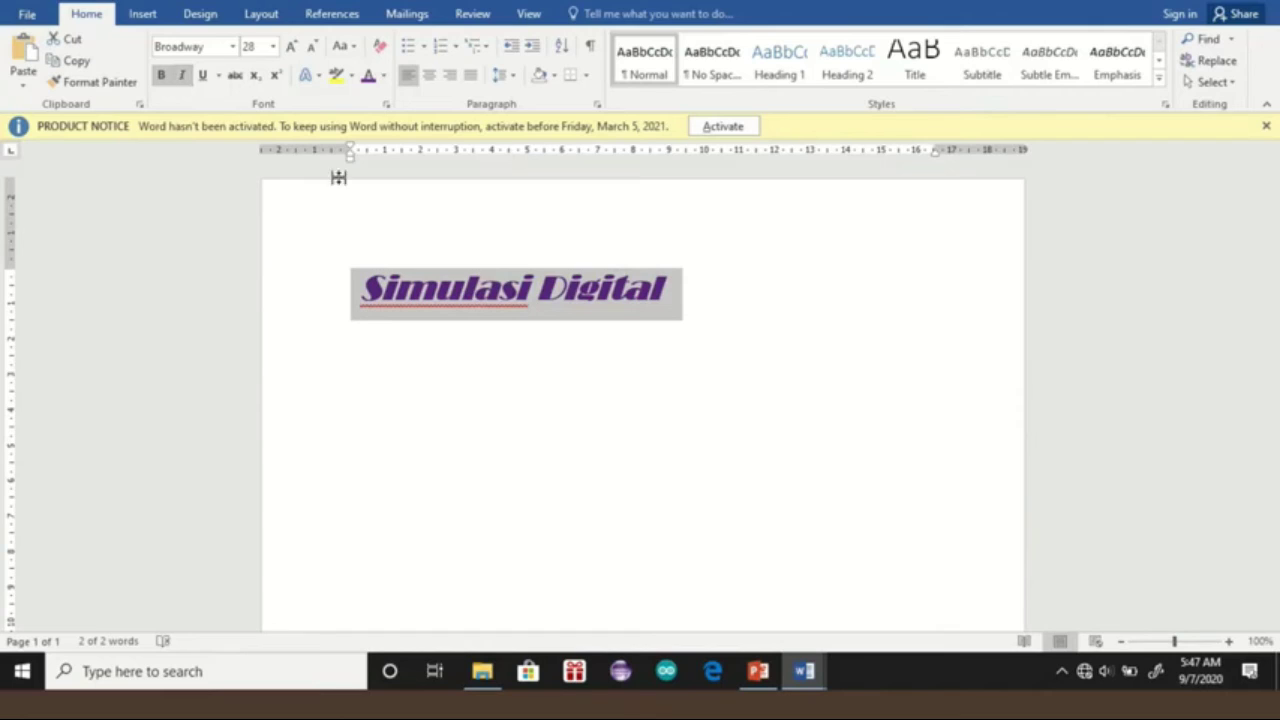
click(204, 76)
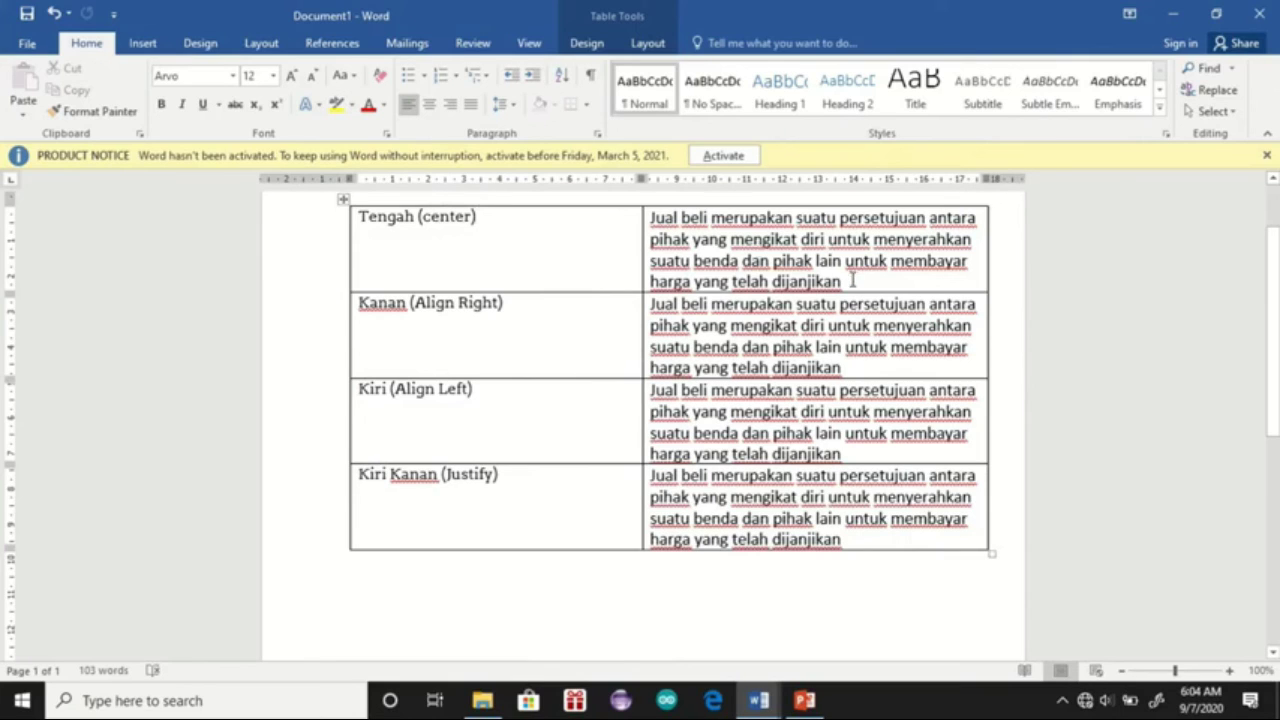
Center the paragraph in the table's "Tengah (center)" row
drag(851, 281, 657, 215)
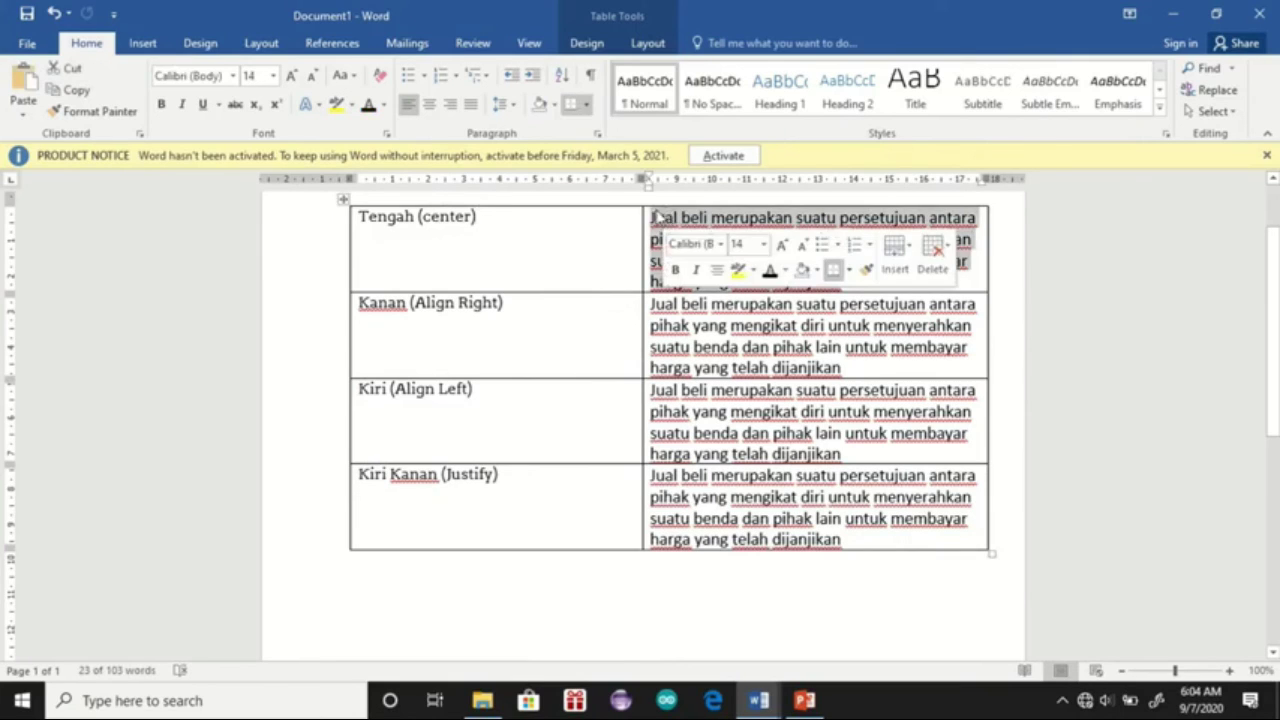
click(429, 106)
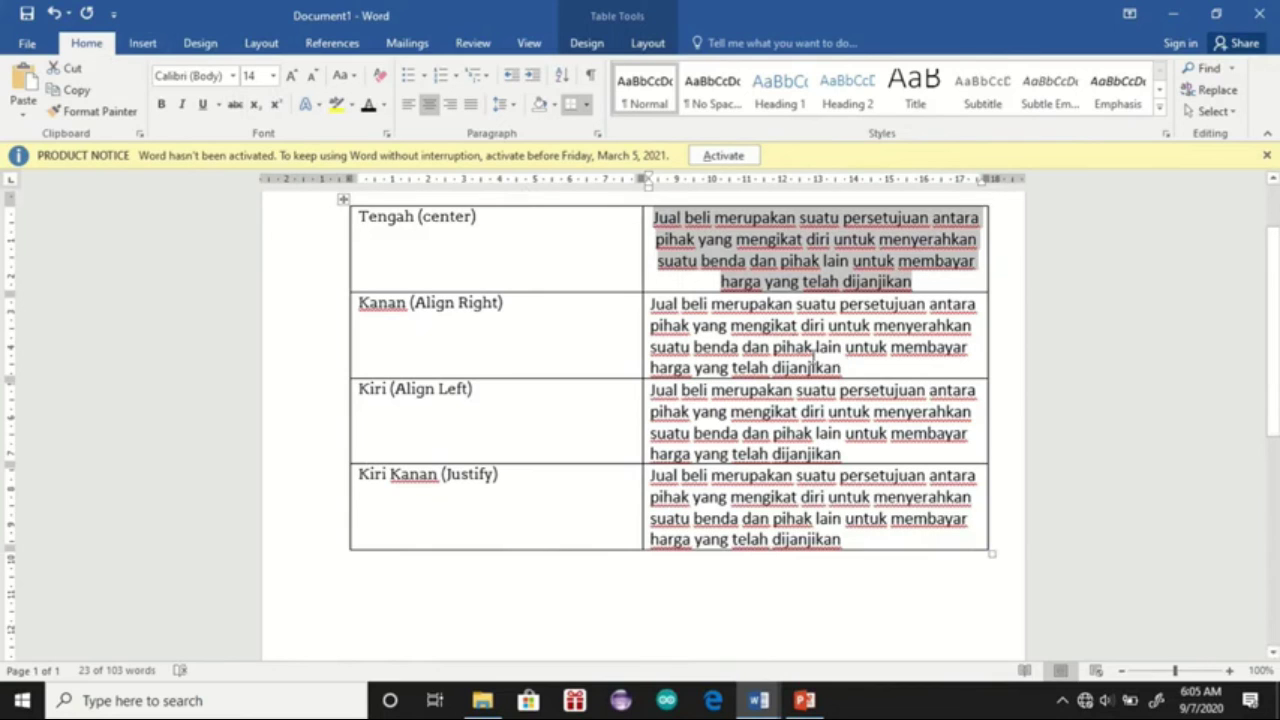
Right-align the paragraph in the table's "Kanan (Align Right)" row
drag(843, 369, 651, 304)
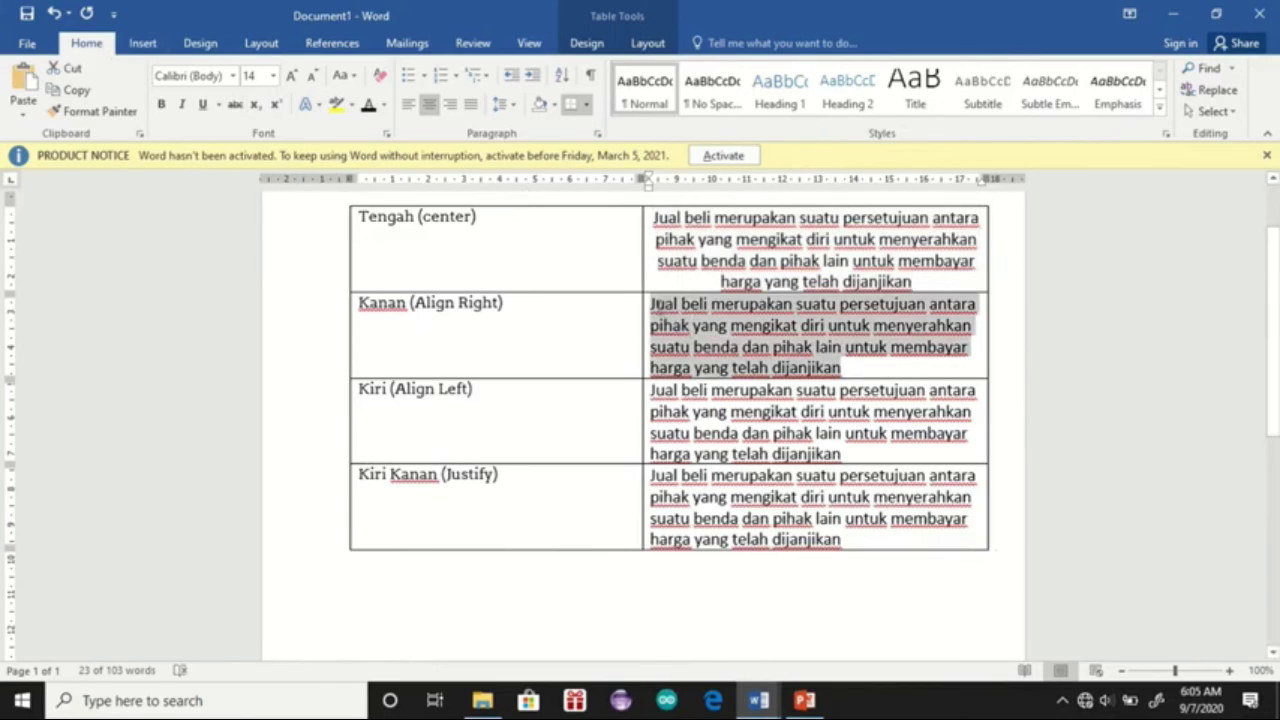
click(453, 105)
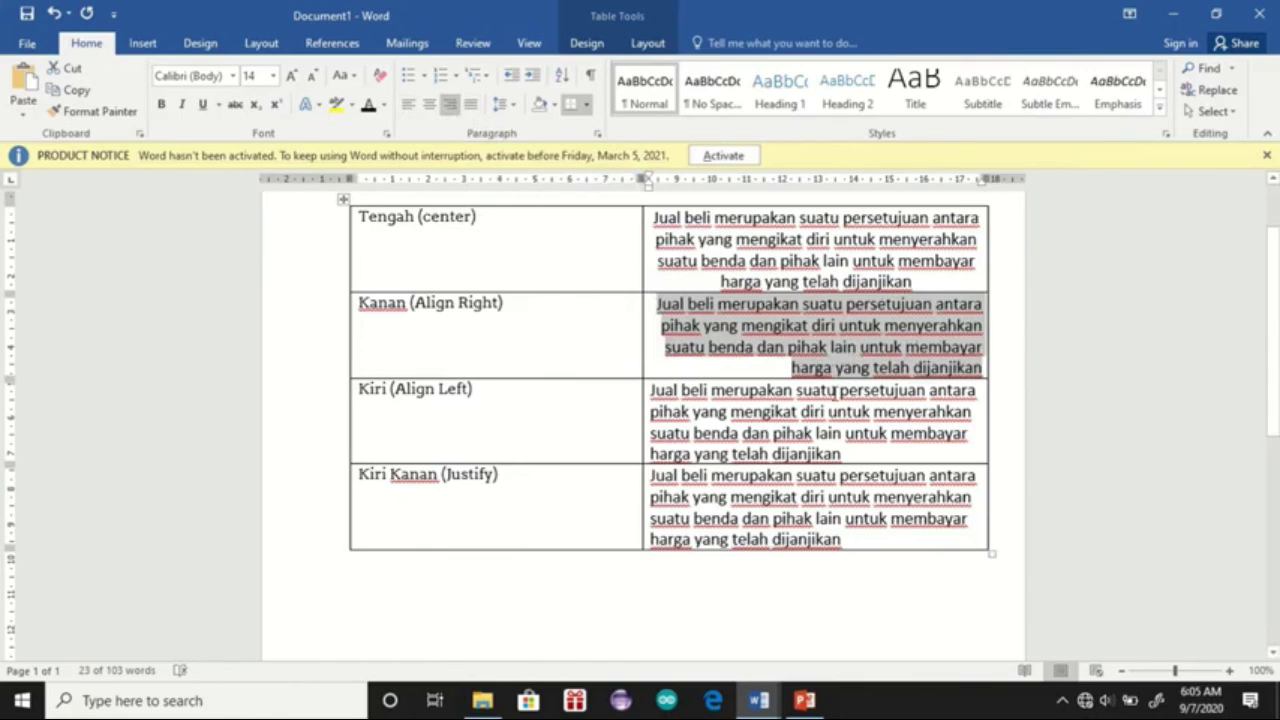
Justify the paragraphs in the table's "Kiri (Align Left)" and "Kiri Kanan (Justify)" rows
drag(843, 454, 651, 390)
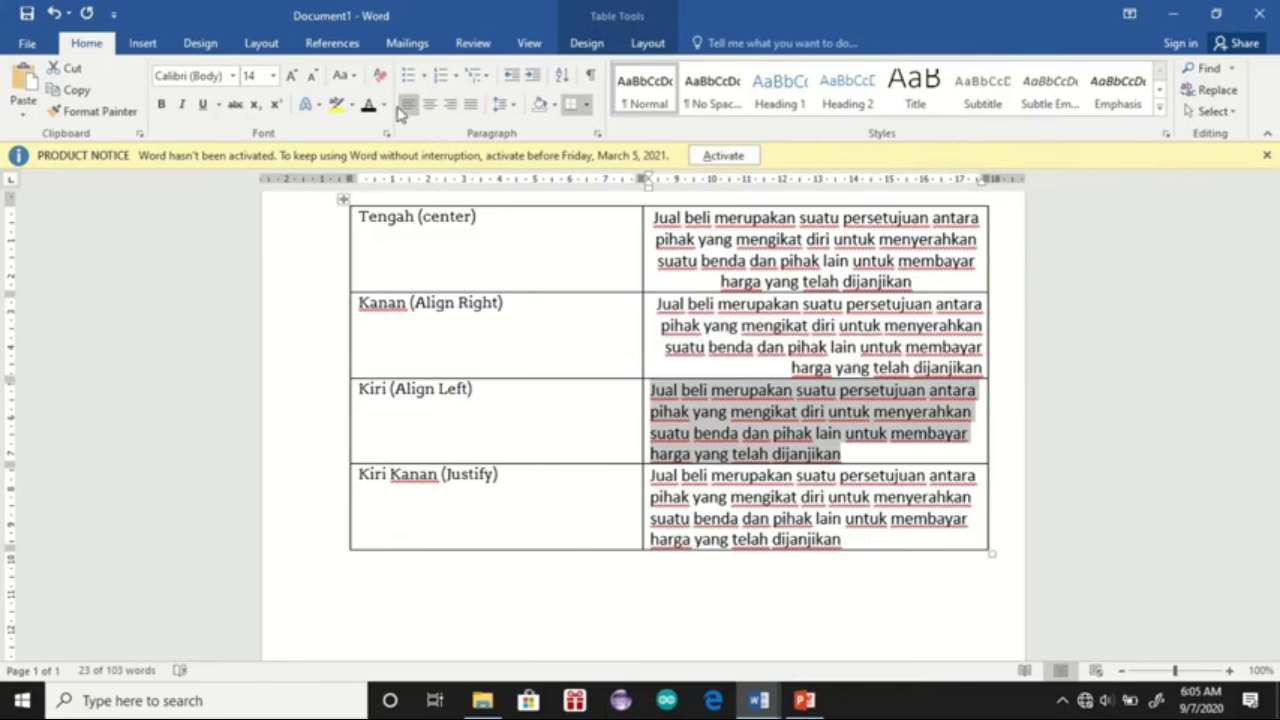
key(ctrl+j)
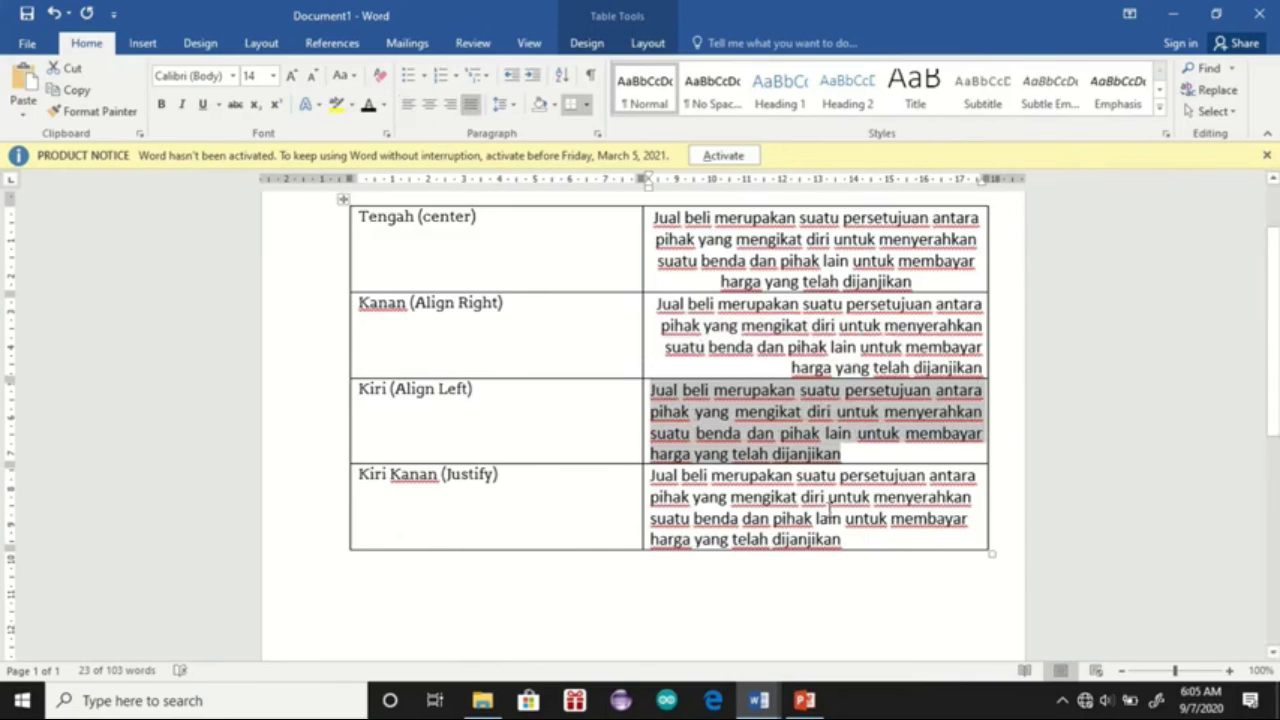
drag(840, 540, 650, 477)
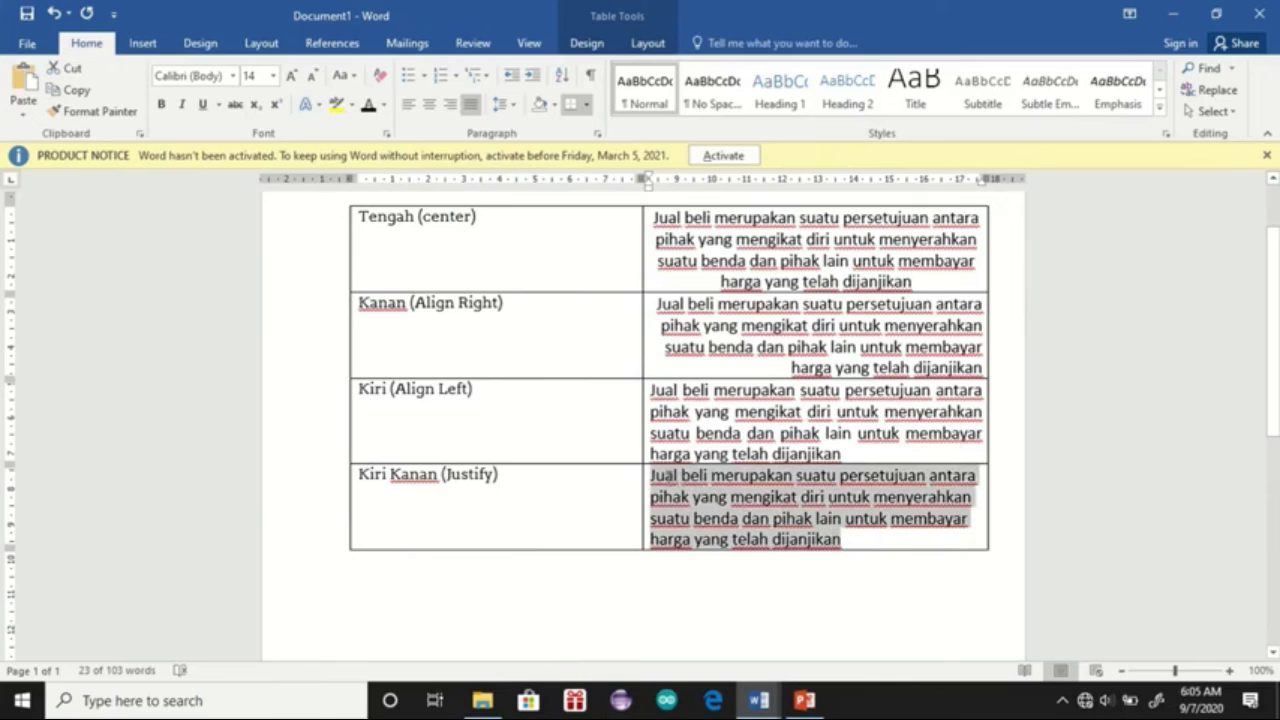
click(473, 106)
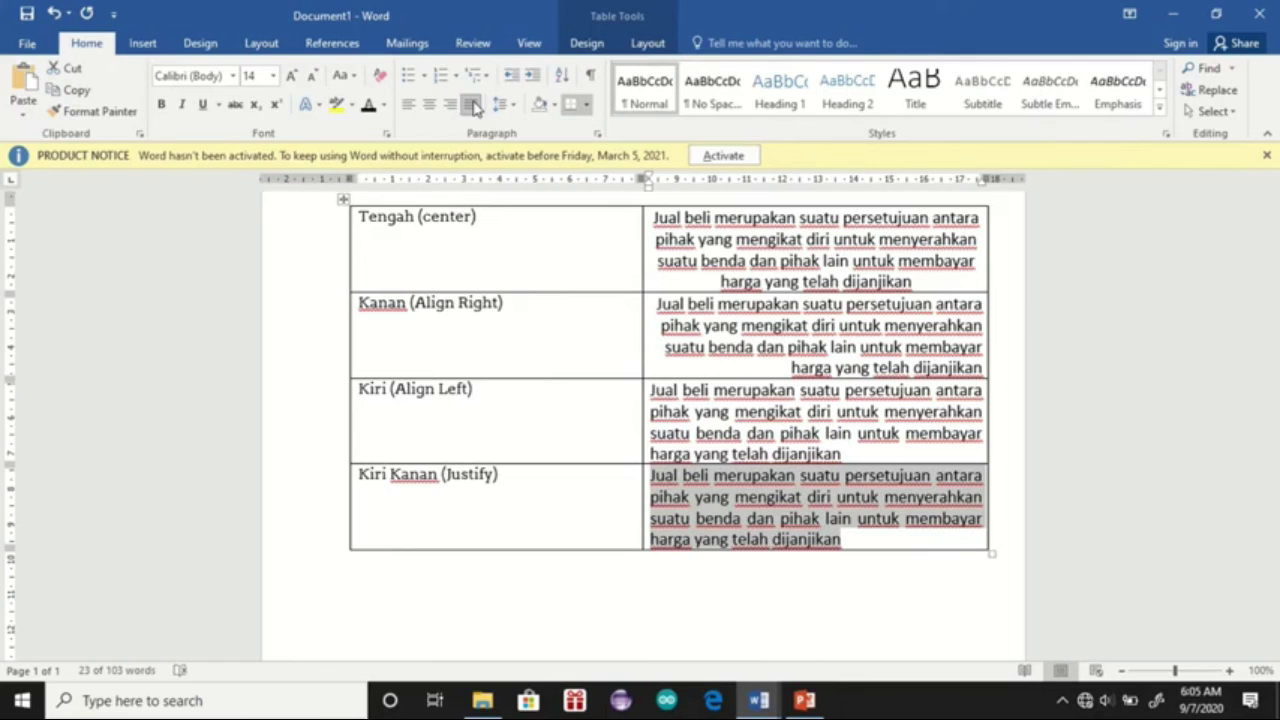
key(alt+q)
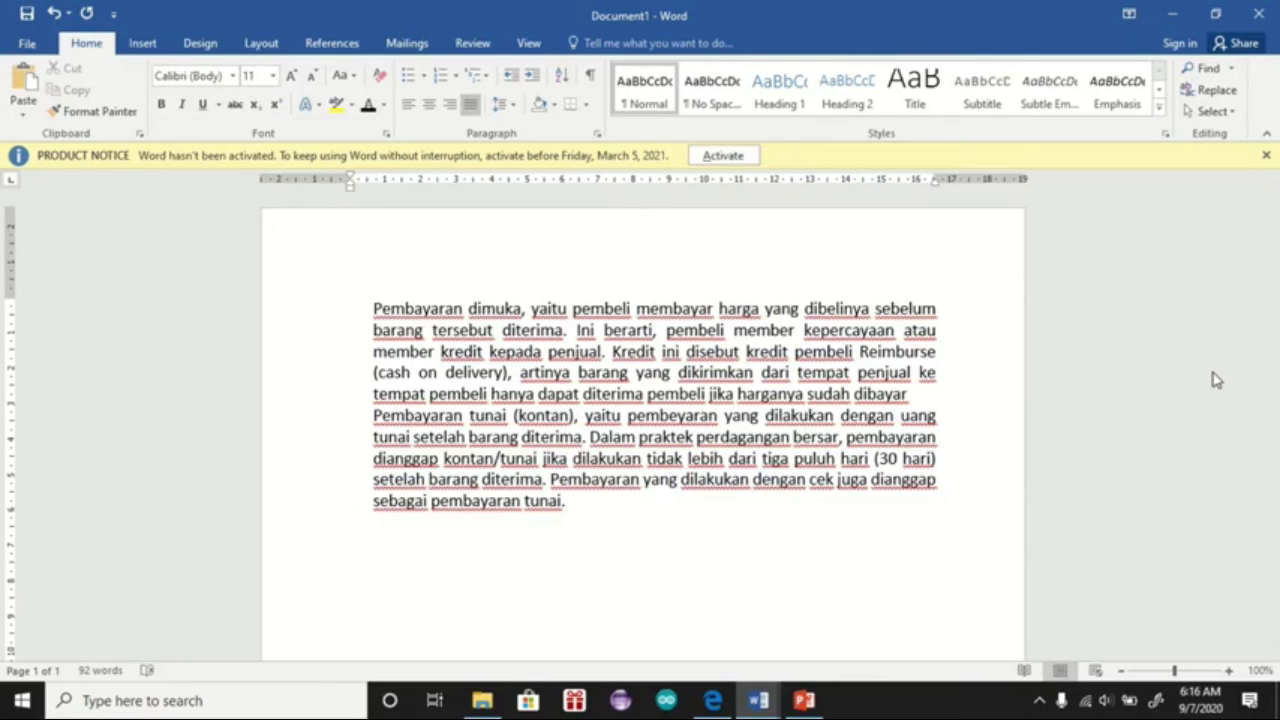
Set the line spacing of the document's entire text about payment methods to 1.5 and deselect it
click(565, 500)
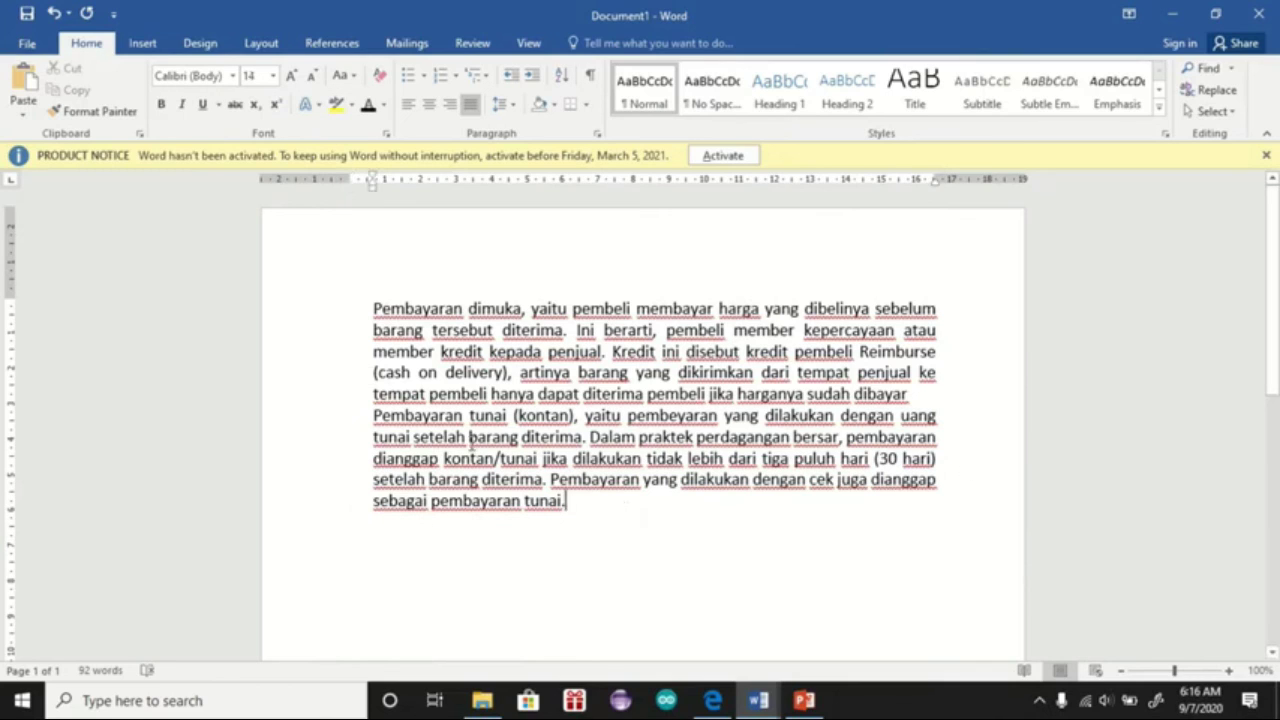
key(ctrl+a)
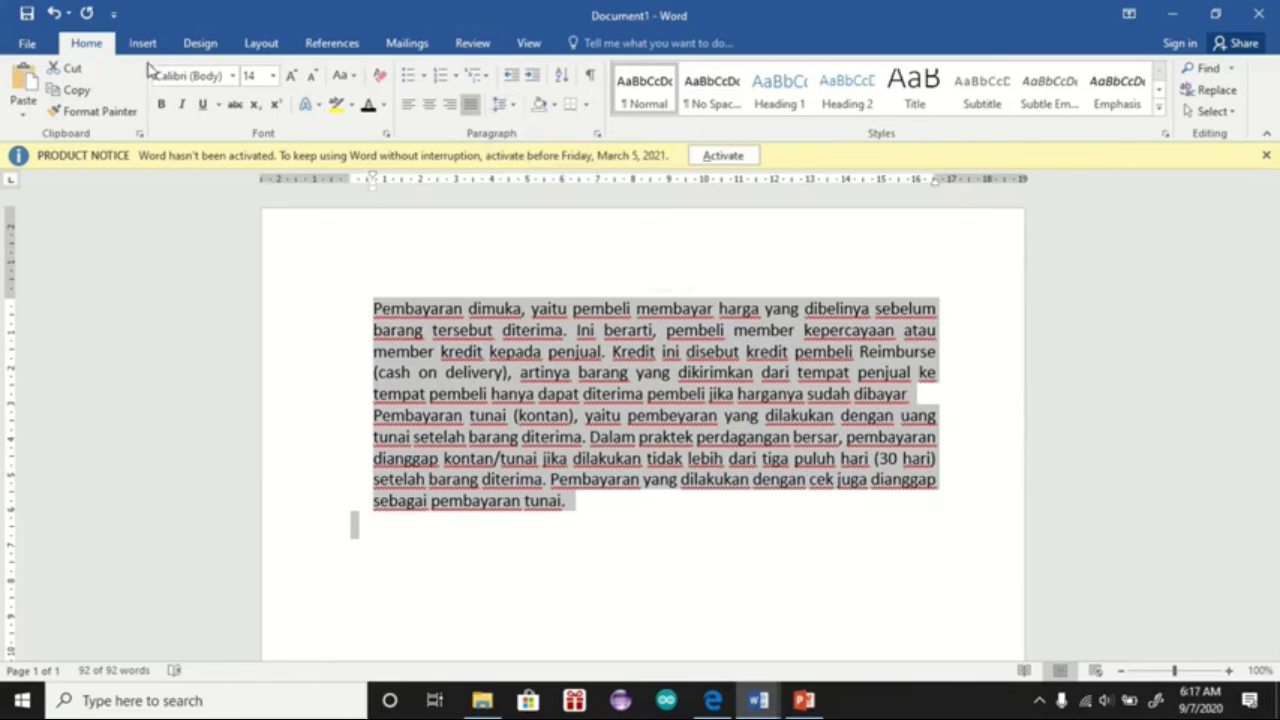
click(510, 105)
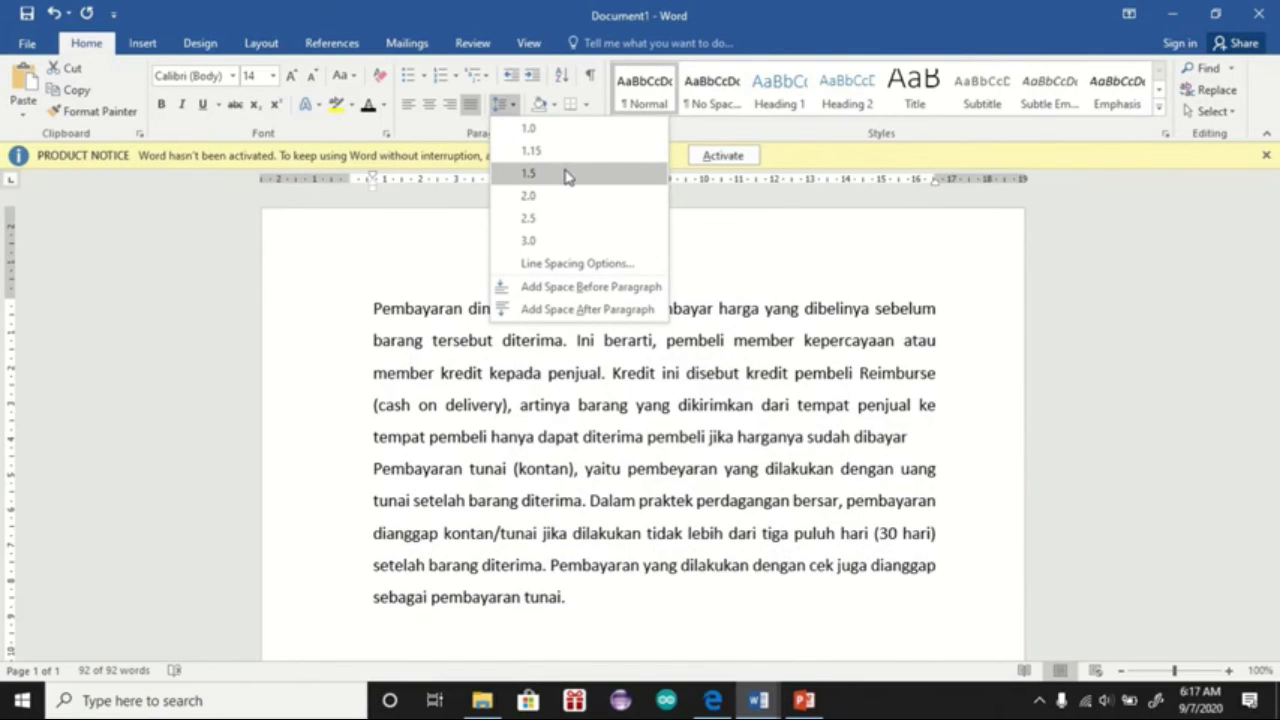
click(566, 174)
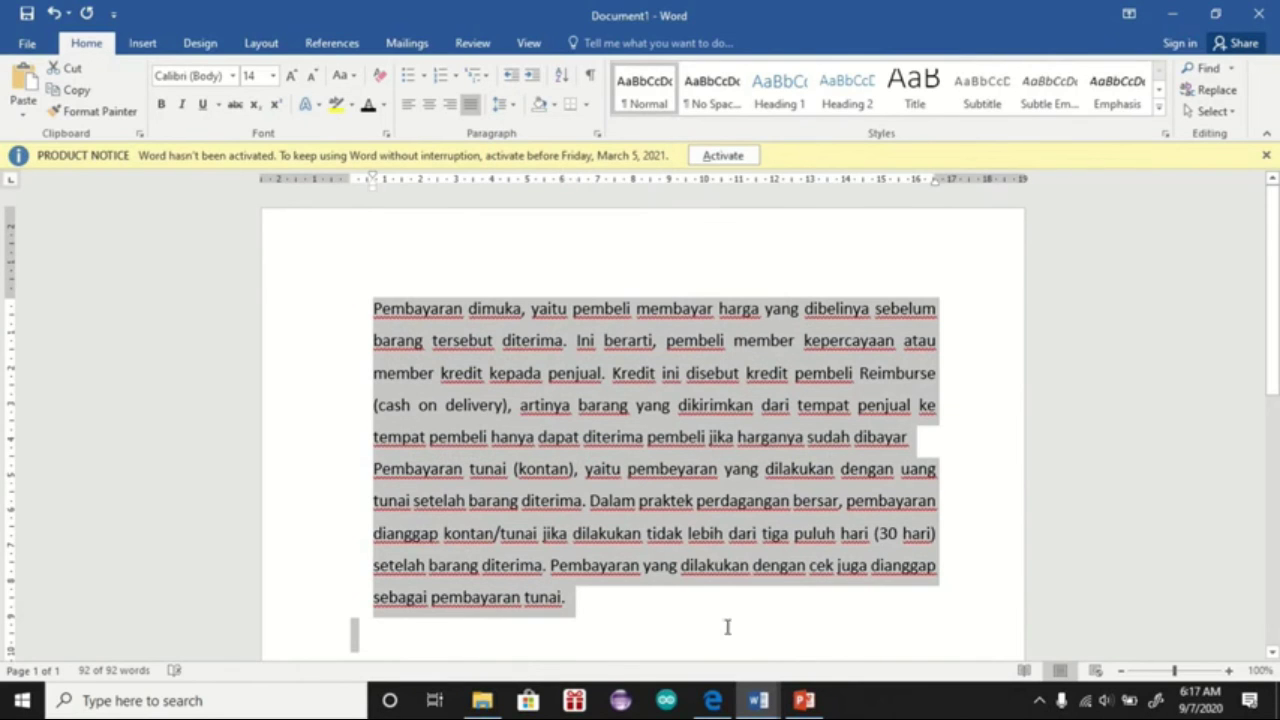
click(727, 627)
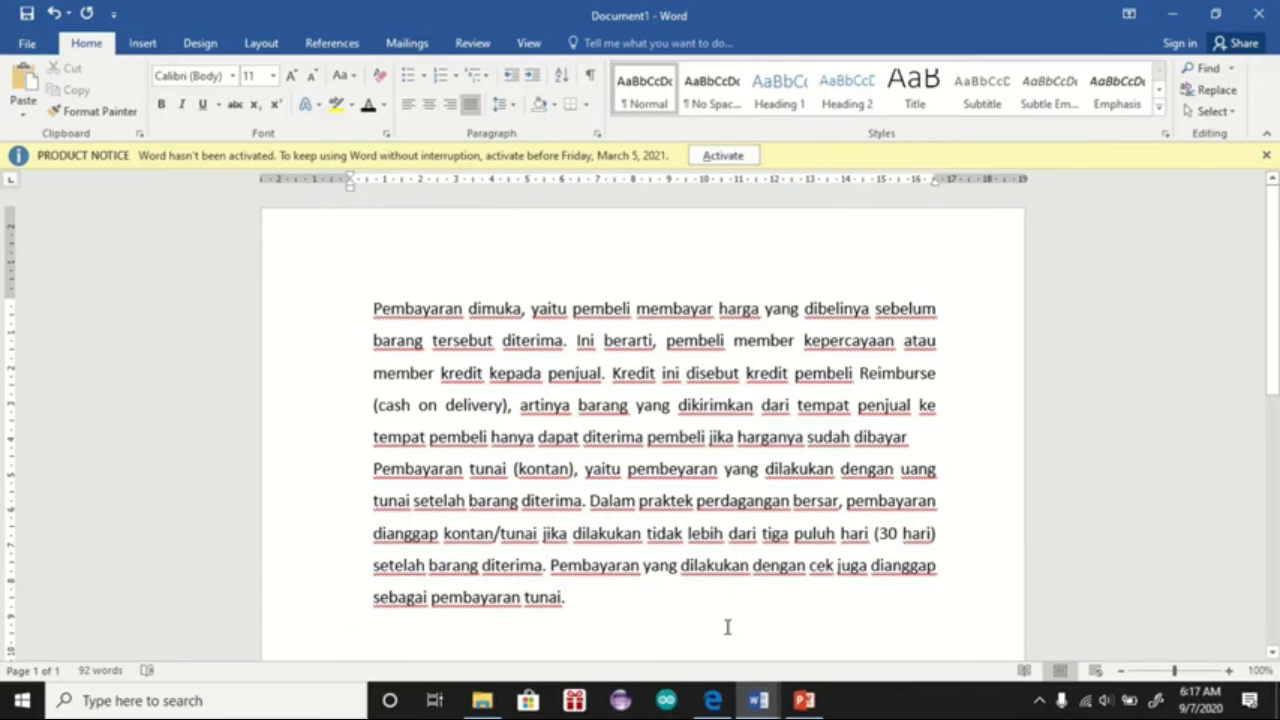